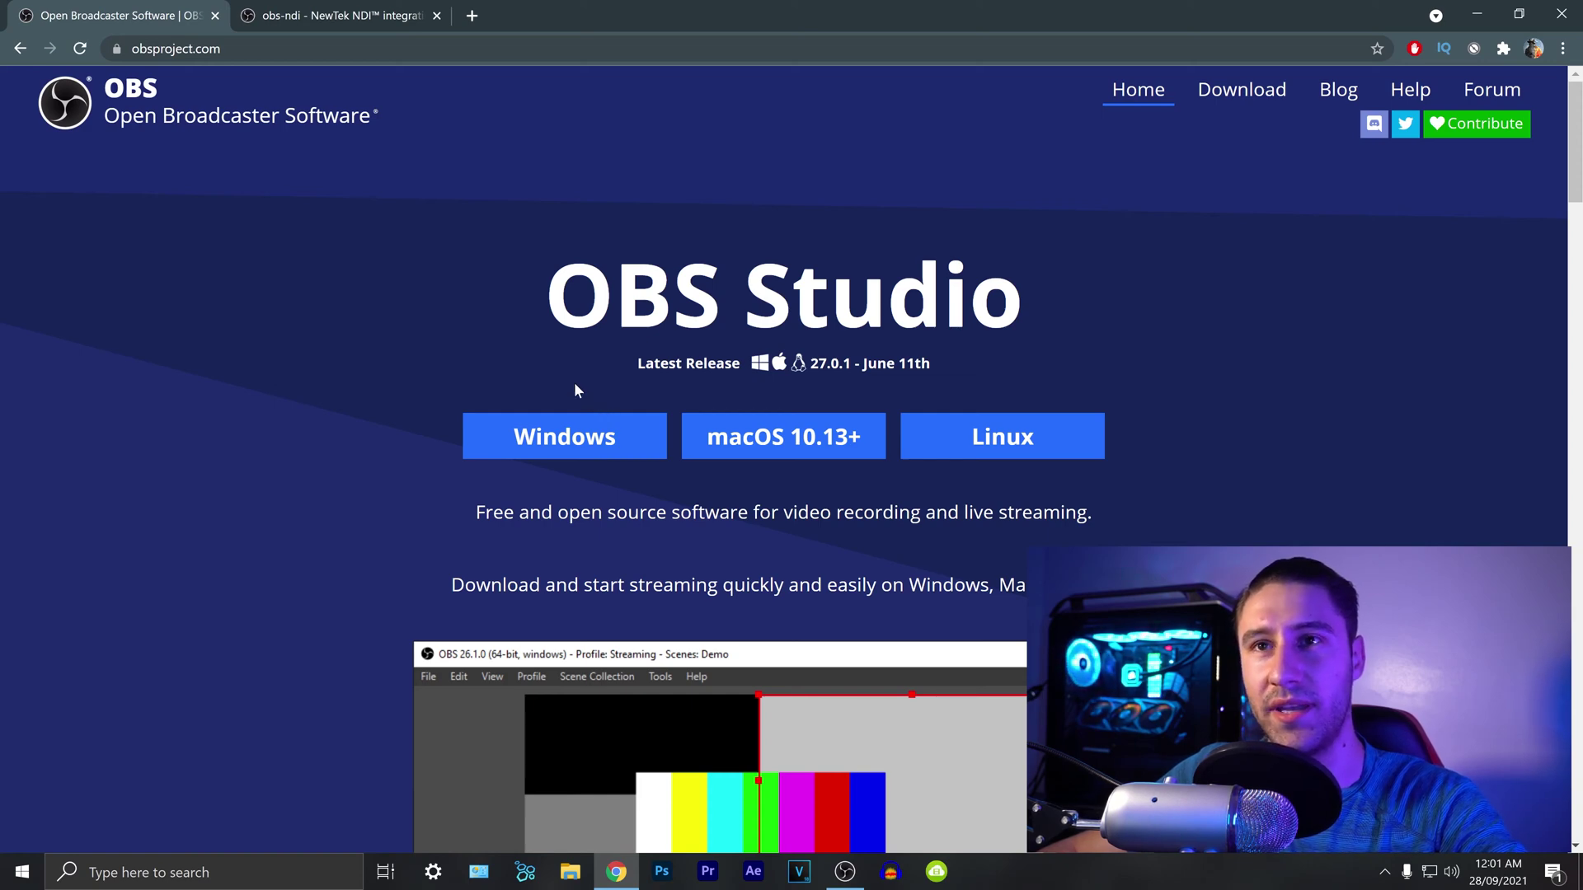
Step: Download obs-ndi-4.9.0-Windows-Installer.exe from the Assets of the obs-ndi GitHub release page
{"action": "left_click", "coordinate": [336, 18]}
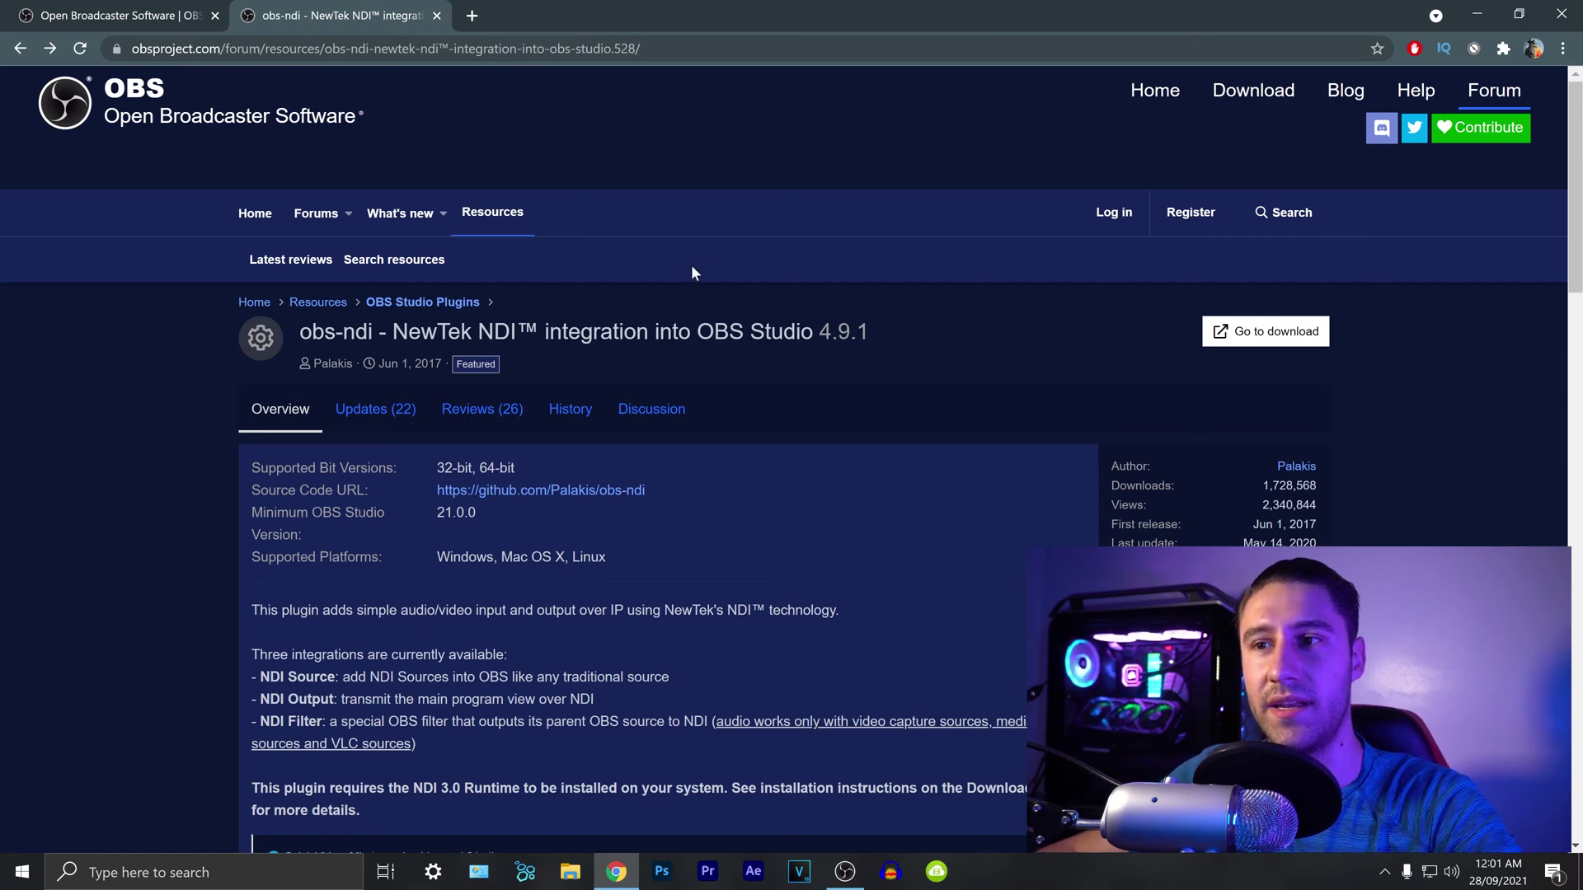
{"action": "scroll", "coordinate": [699, 265], "scroll_direction": "down", "scroll_amount": 1}
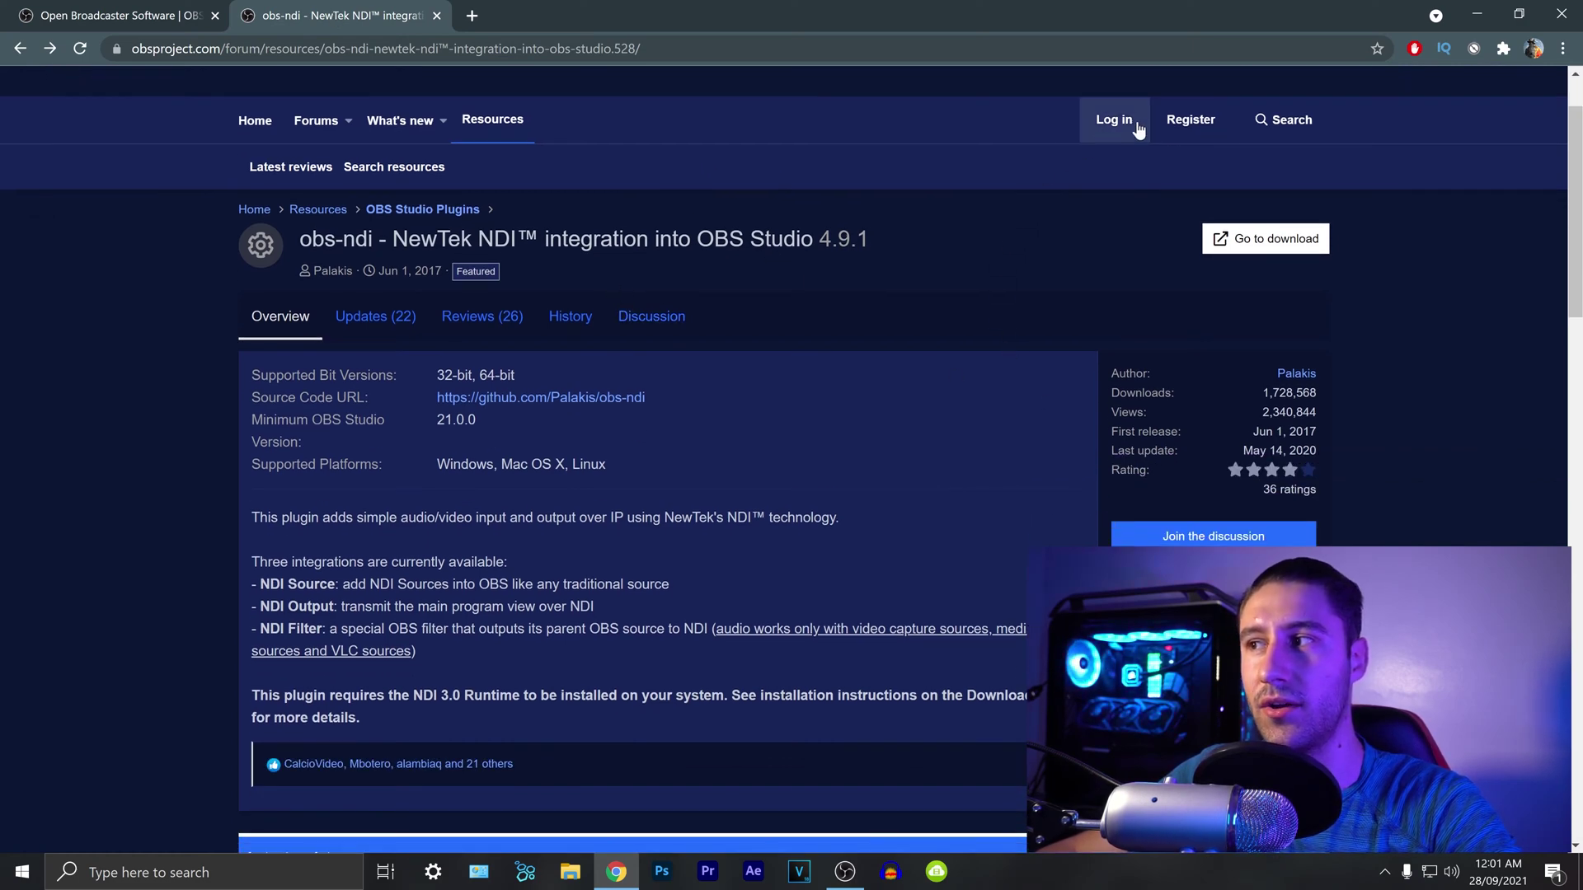
{"action": "left_click", "coordinate": [1277, 247]}
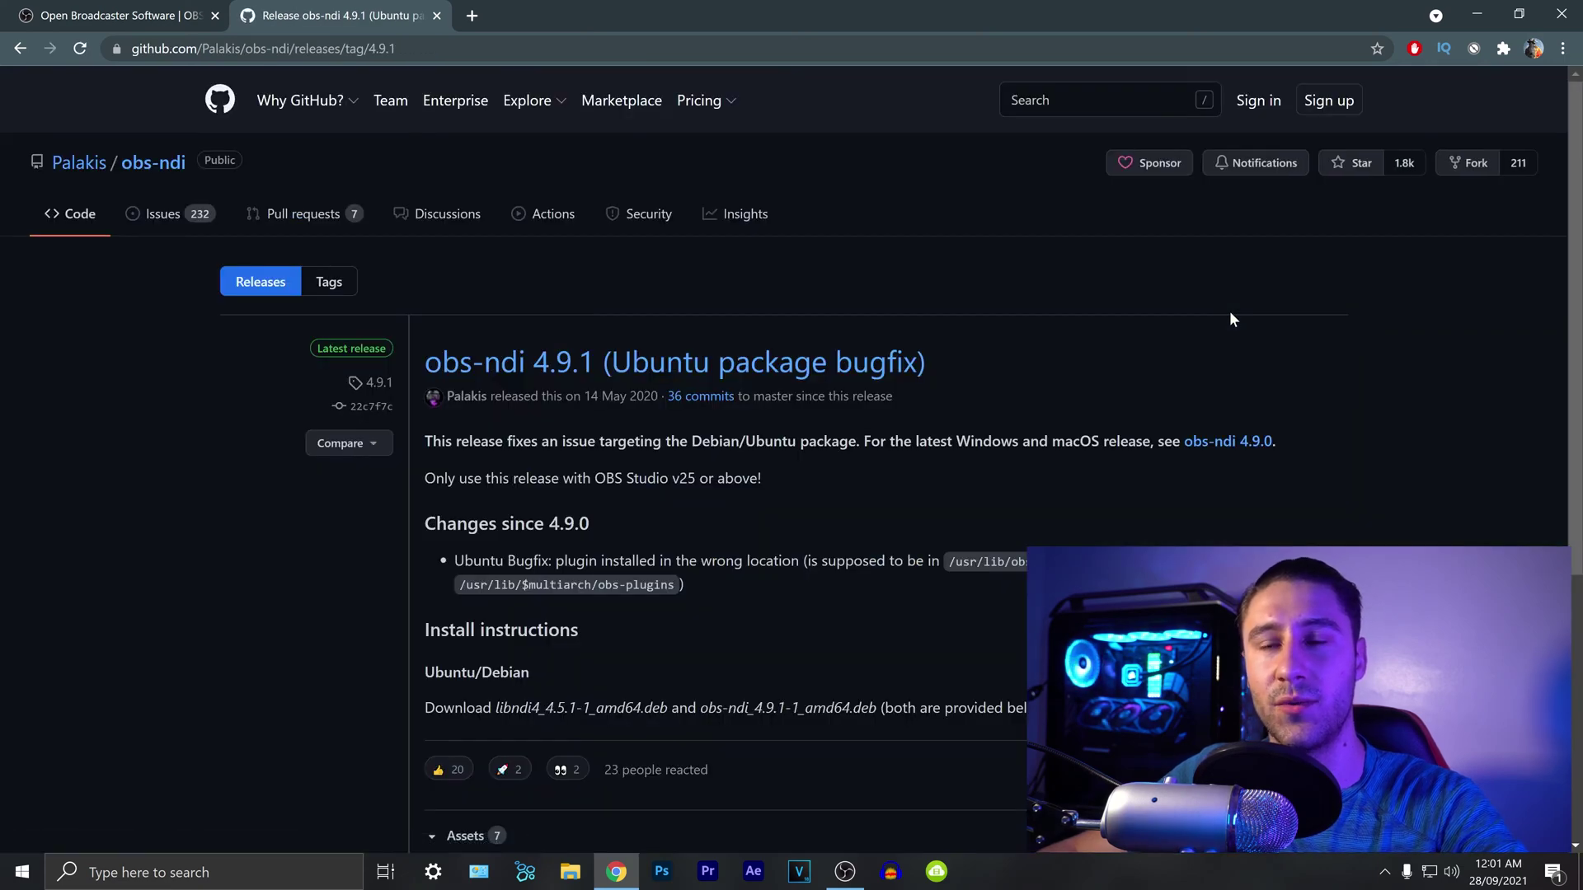
{"action": "scroll", "coordinate": [1180, 358], "scroll_direction": "down", "scroll_amount": 2}
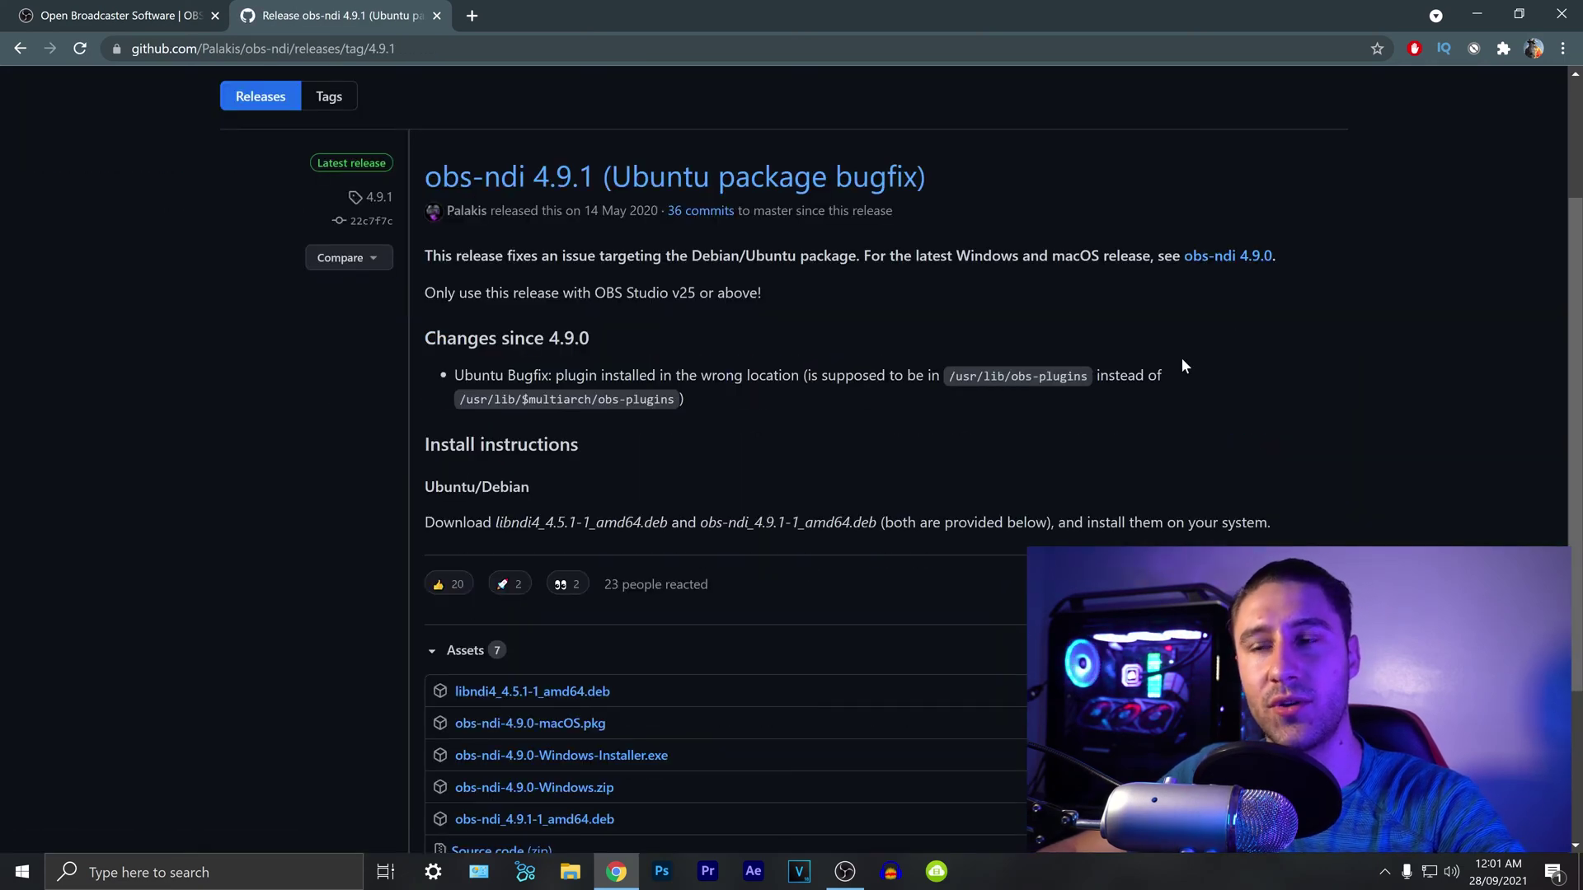
{"action": "scroll", "coordinate": [1181, 358], "scroll_direction": "down", "scroll_amount": 1}
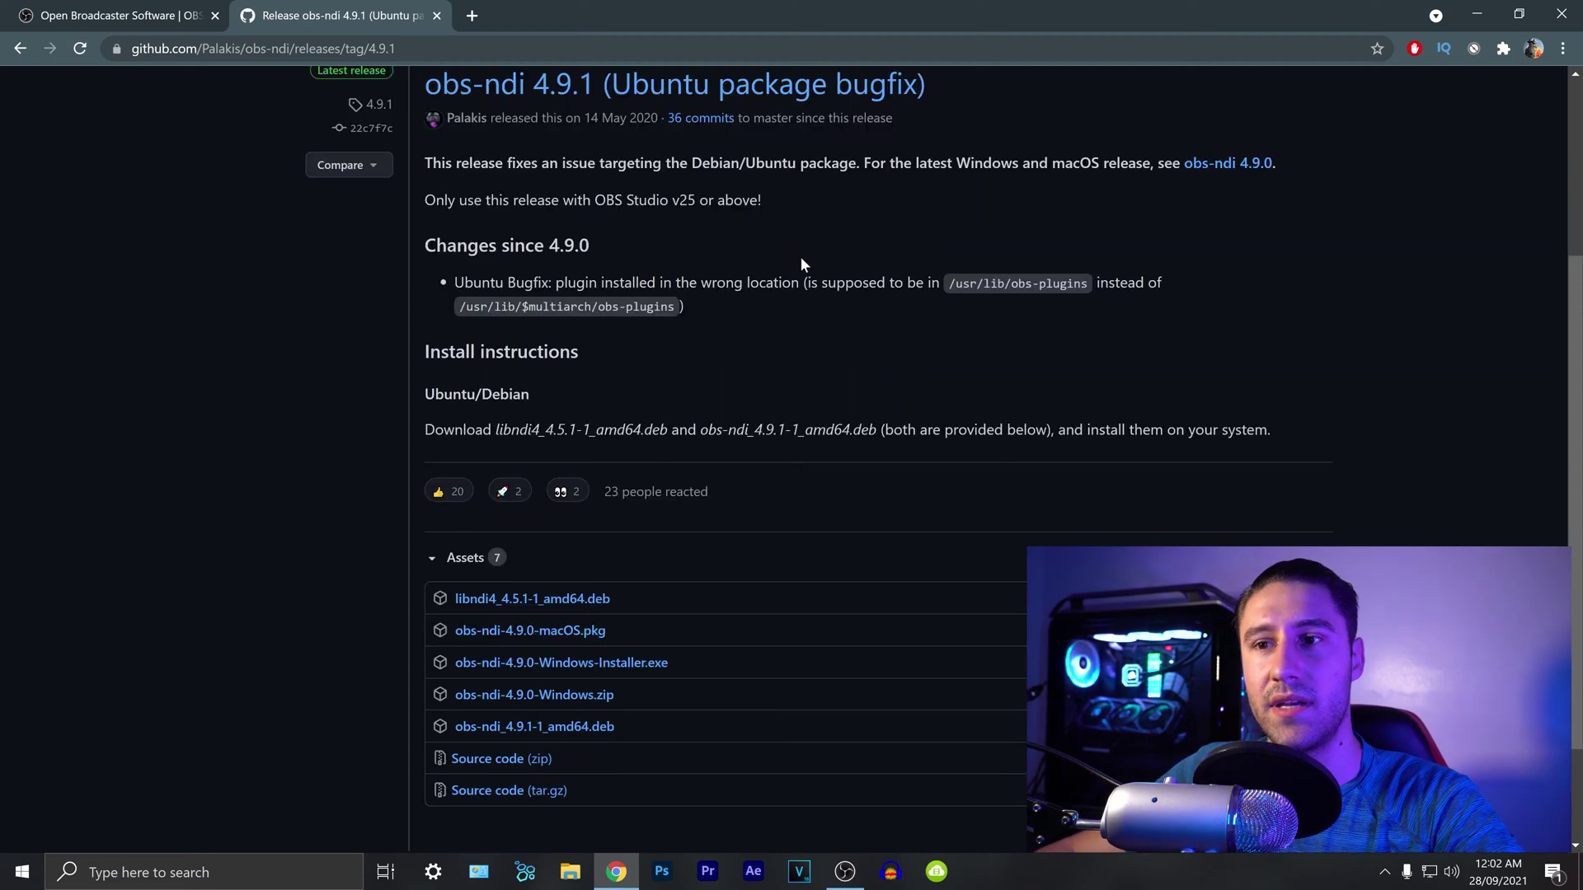
{"action": "scroll", "coordinate": [738, 213], "scroll_direction": "down", "scroll_amount": 1}
{"action": "scroll", "coordinate": [710, 240], "scroll_direction": "up", "scroll_amount": 1}
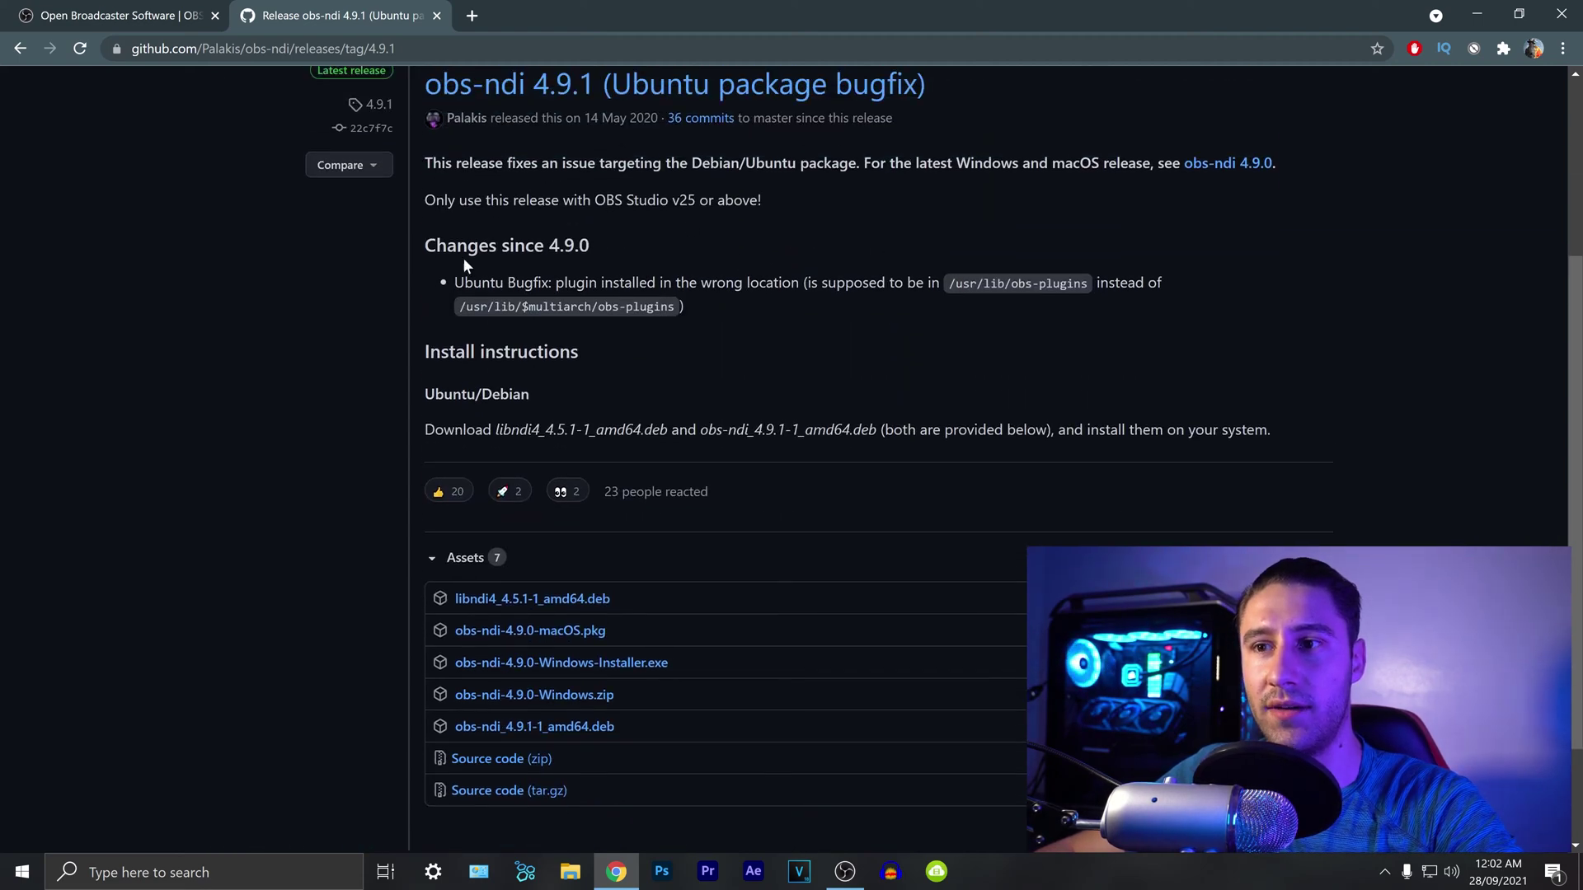
{"action": "scroll", "coordinate": [718, 256], "scroll_direction": "up", "scroll_amount": 1}
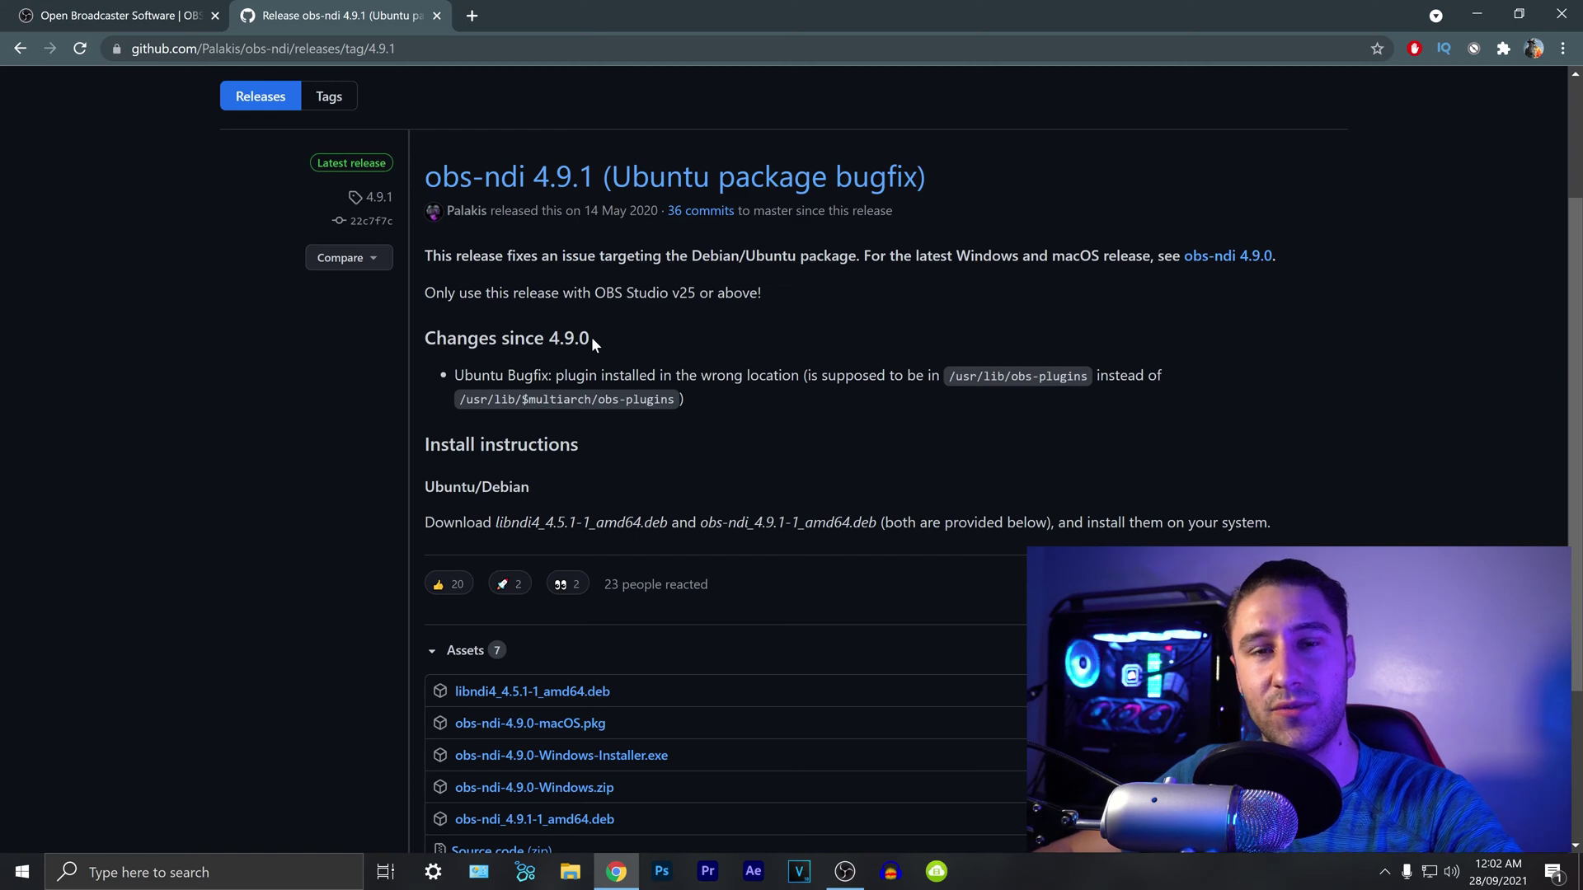
{"action": "scroll", "coordinate": [592, 344], "scroll_direction": "down", "scroll_amount": 2}
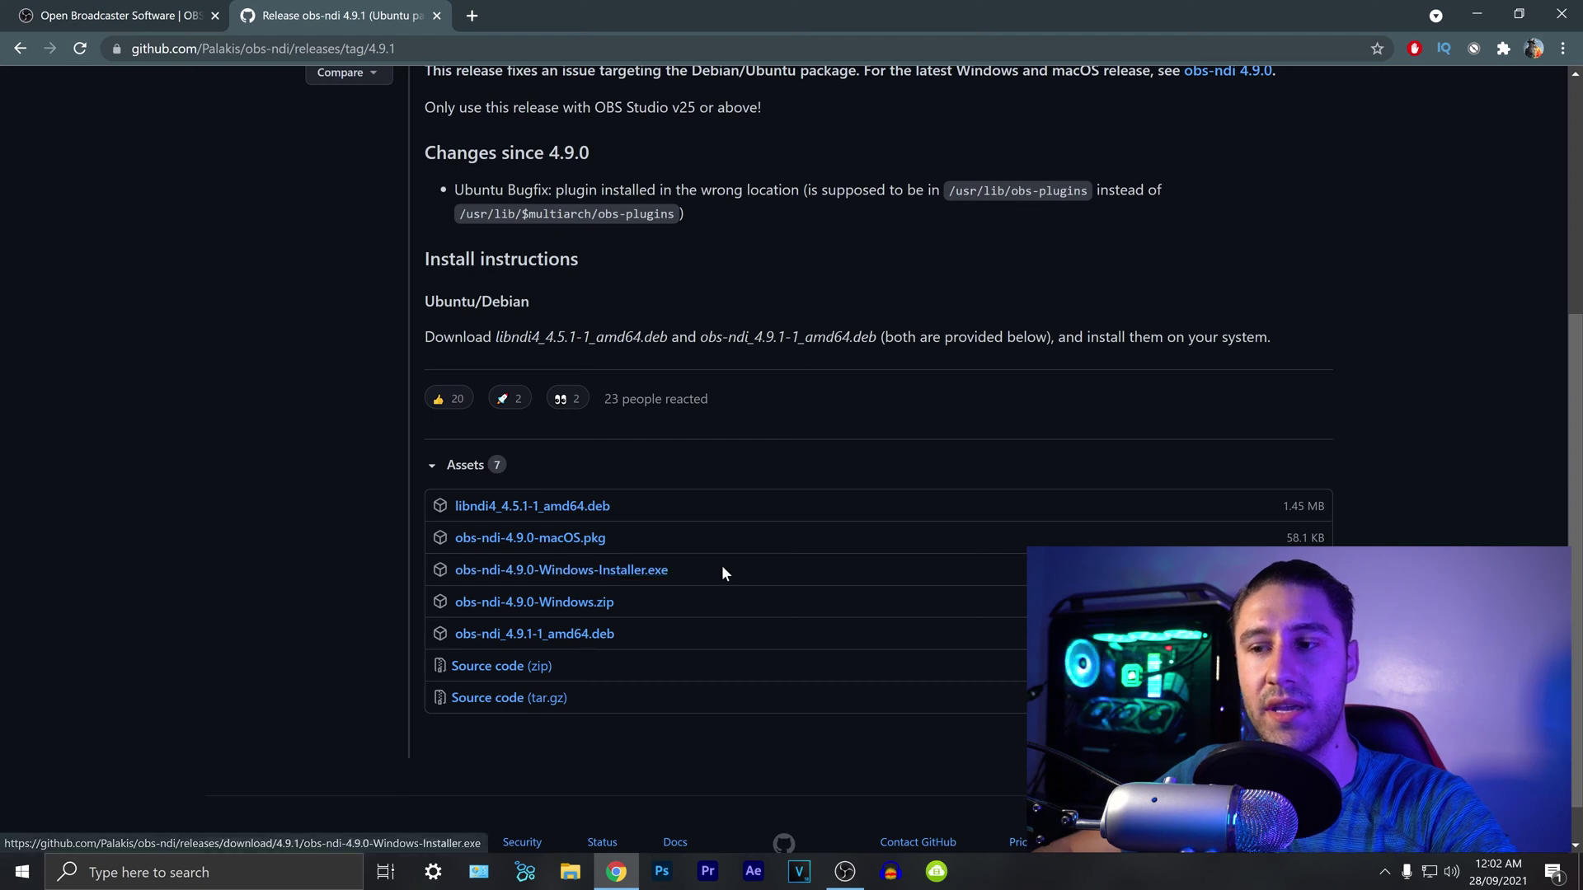
{"action": "left_click", "coordinate": [637, 569]}
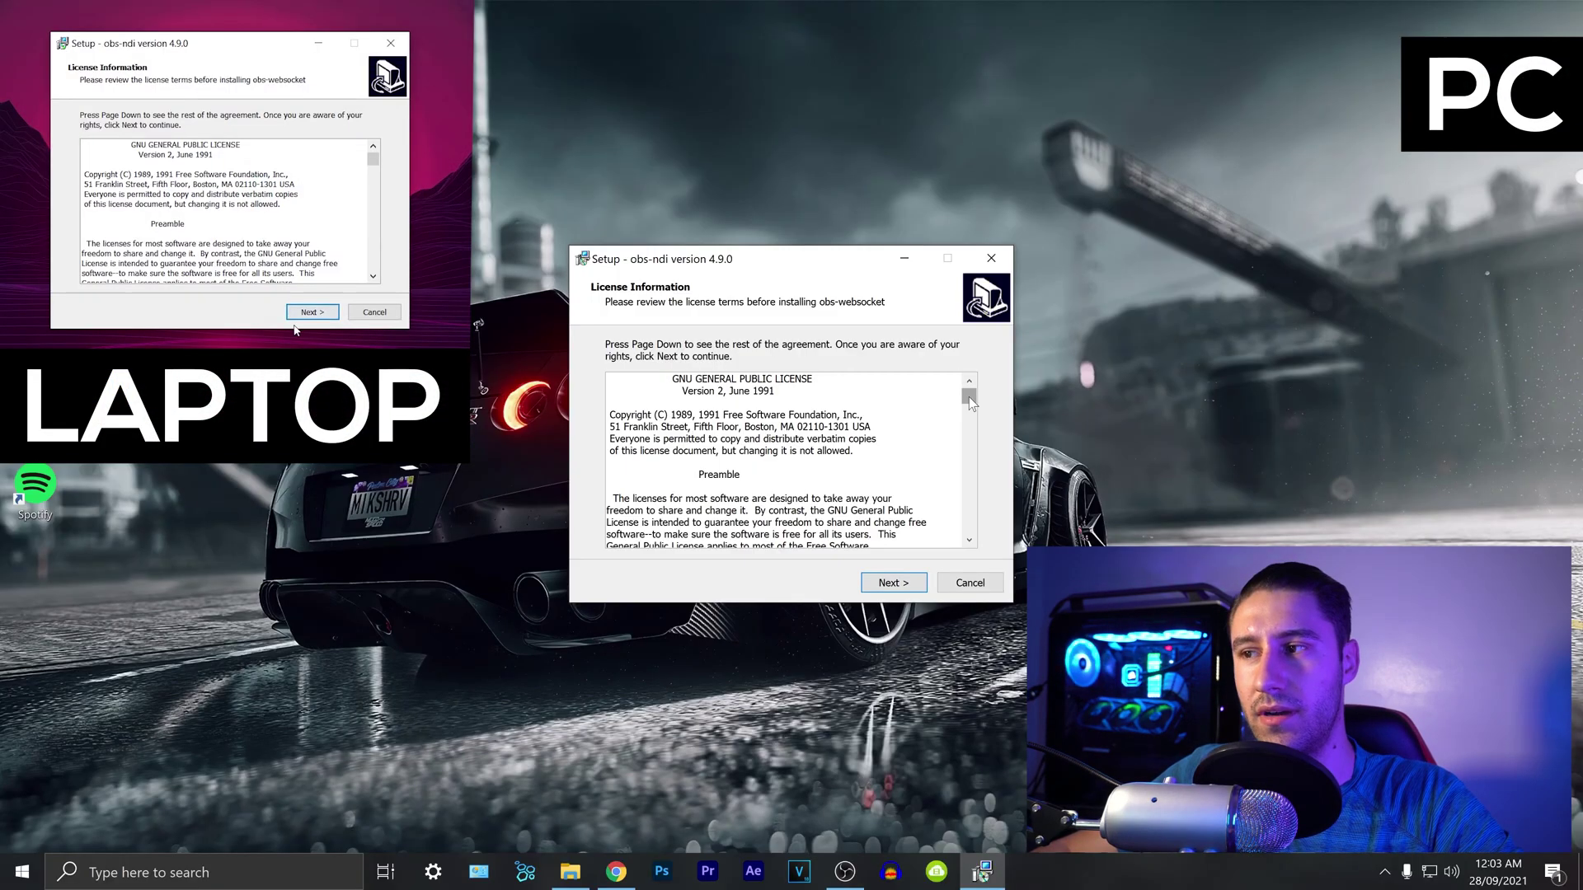
Step: Run the obs-ndi installer, accept the licence and confirm installing into the existing obs-studio folder
{"action": "left_click_drag", "start_coordinate": [968, 397], "coordinate": [978, 531]}
{"action": "left_click_drag", "start_coordinate": [373, 159], "coordinate": [368, 269]}
{"action": "left_click", "coordinate": [893, 583]}
{"action": "left_click", "coordinate": [306, 312]}
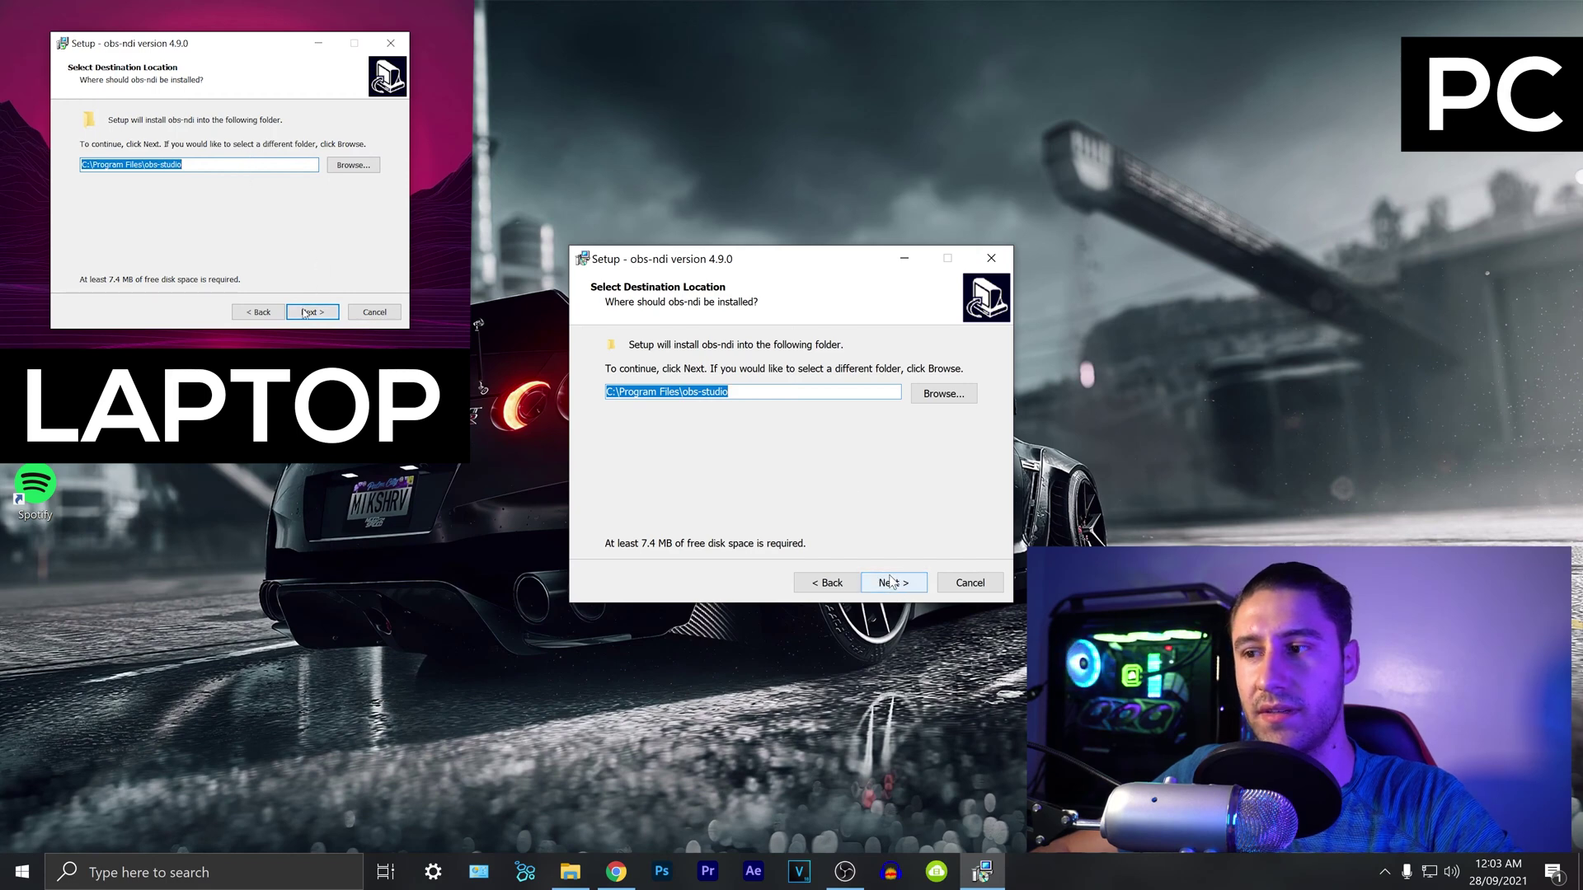
{"action": "left_click", "coordinate": [307, 311]}
{"action": "left_click", "coordinate": [891, 583]}
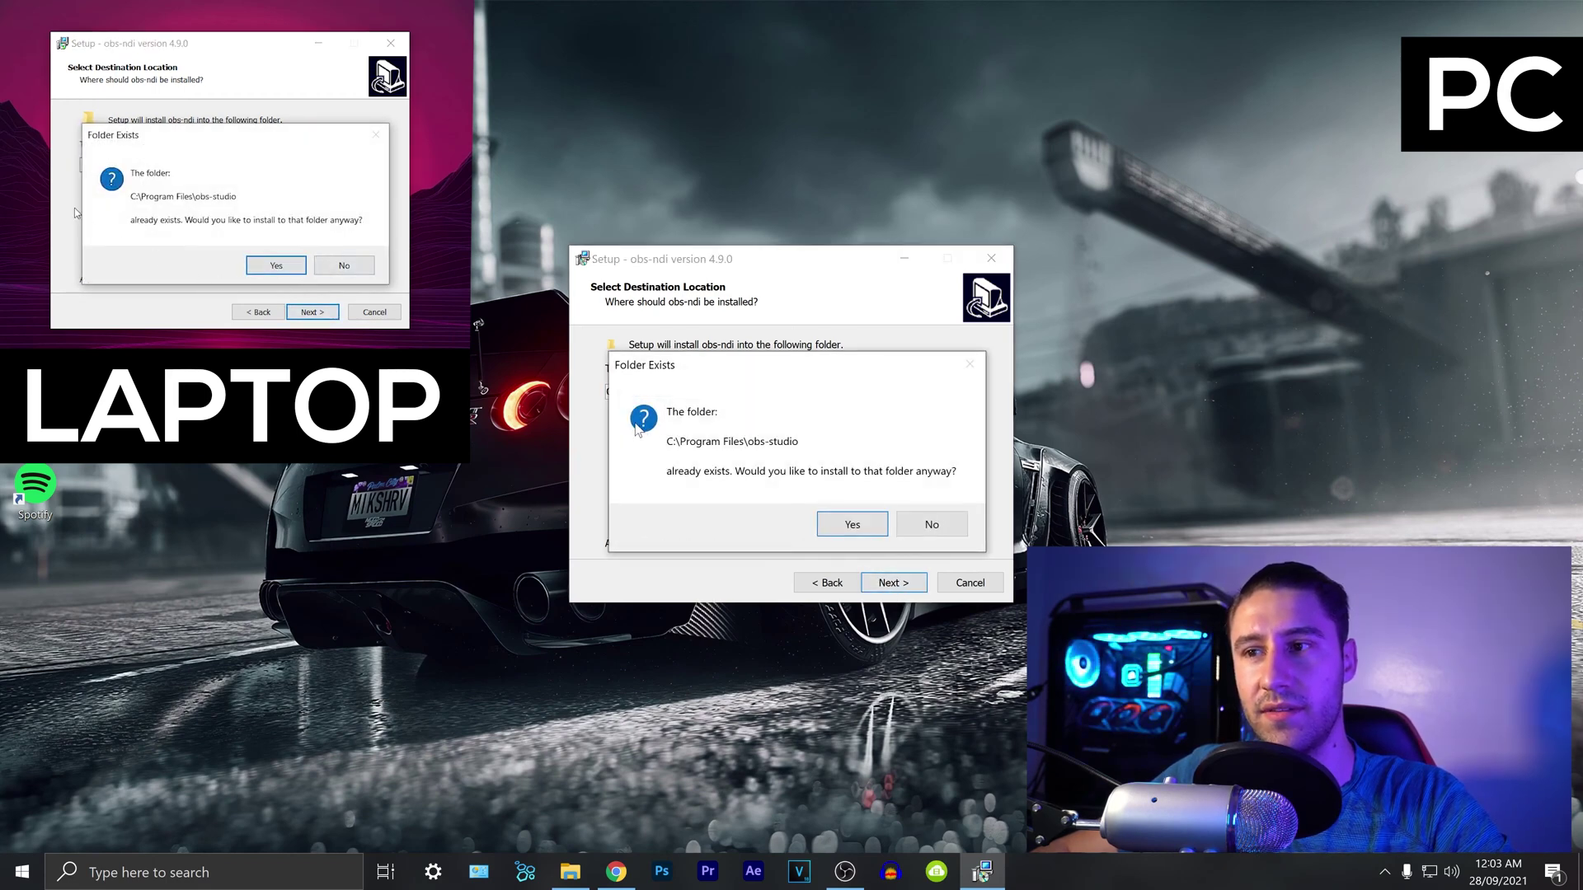
{"action": "left_click", "coordinate": [290, 269]}
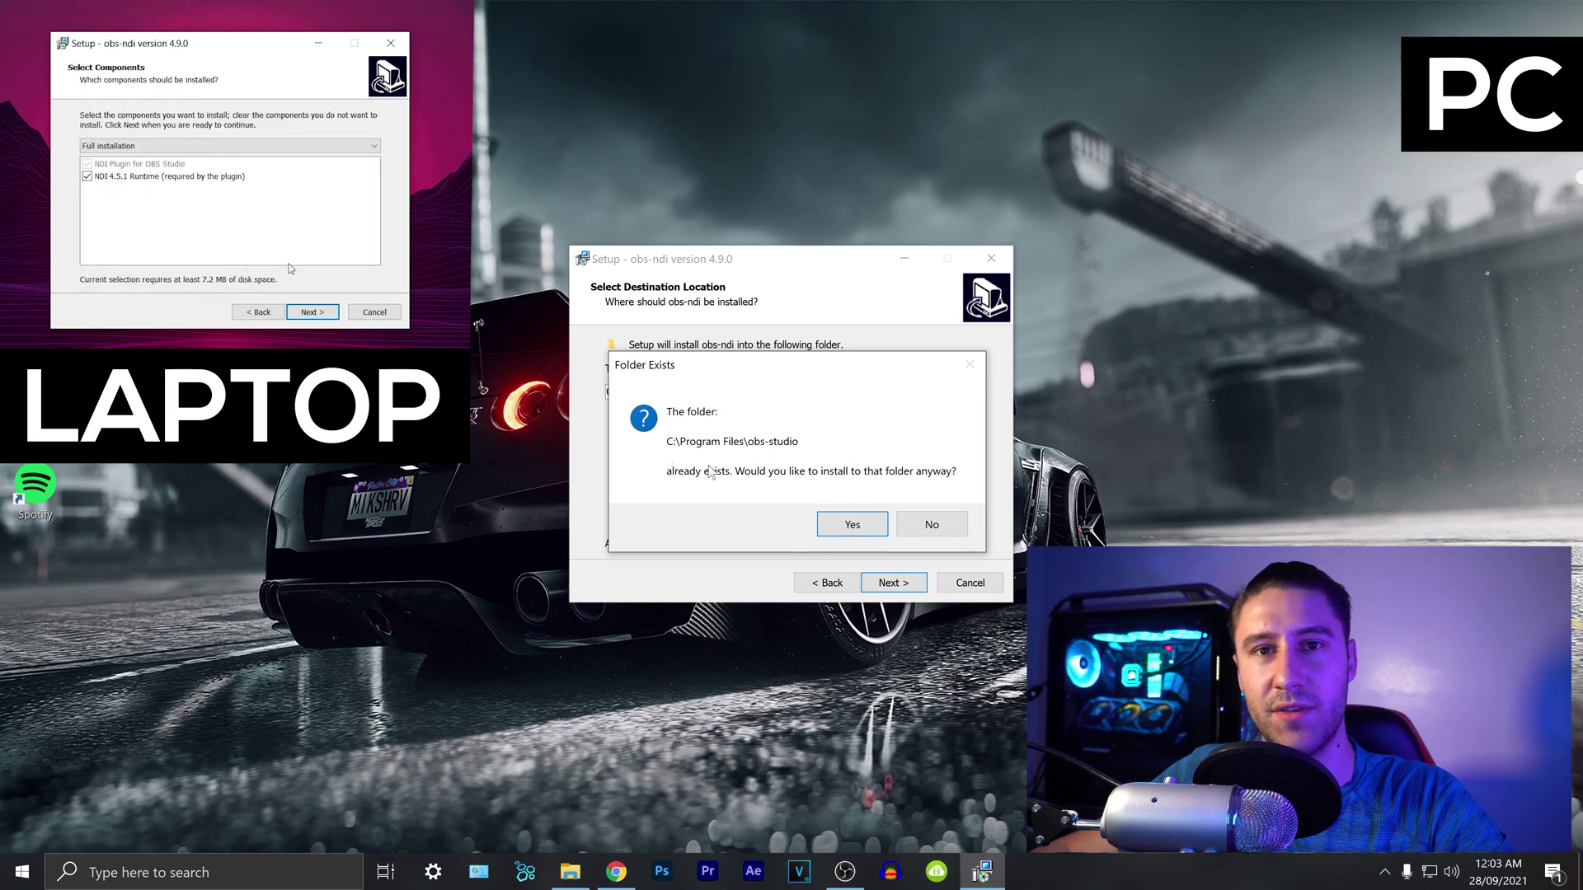
{"action": "left_click", "coordinate": [856, 527]}
Step: Keep the Full installation components and default Start Menu folder, then start installing obs-ndi 4.9.0
{"action": "left_click", "coordinate": [125, 149]}
{"action": "key", "text": "Return"}
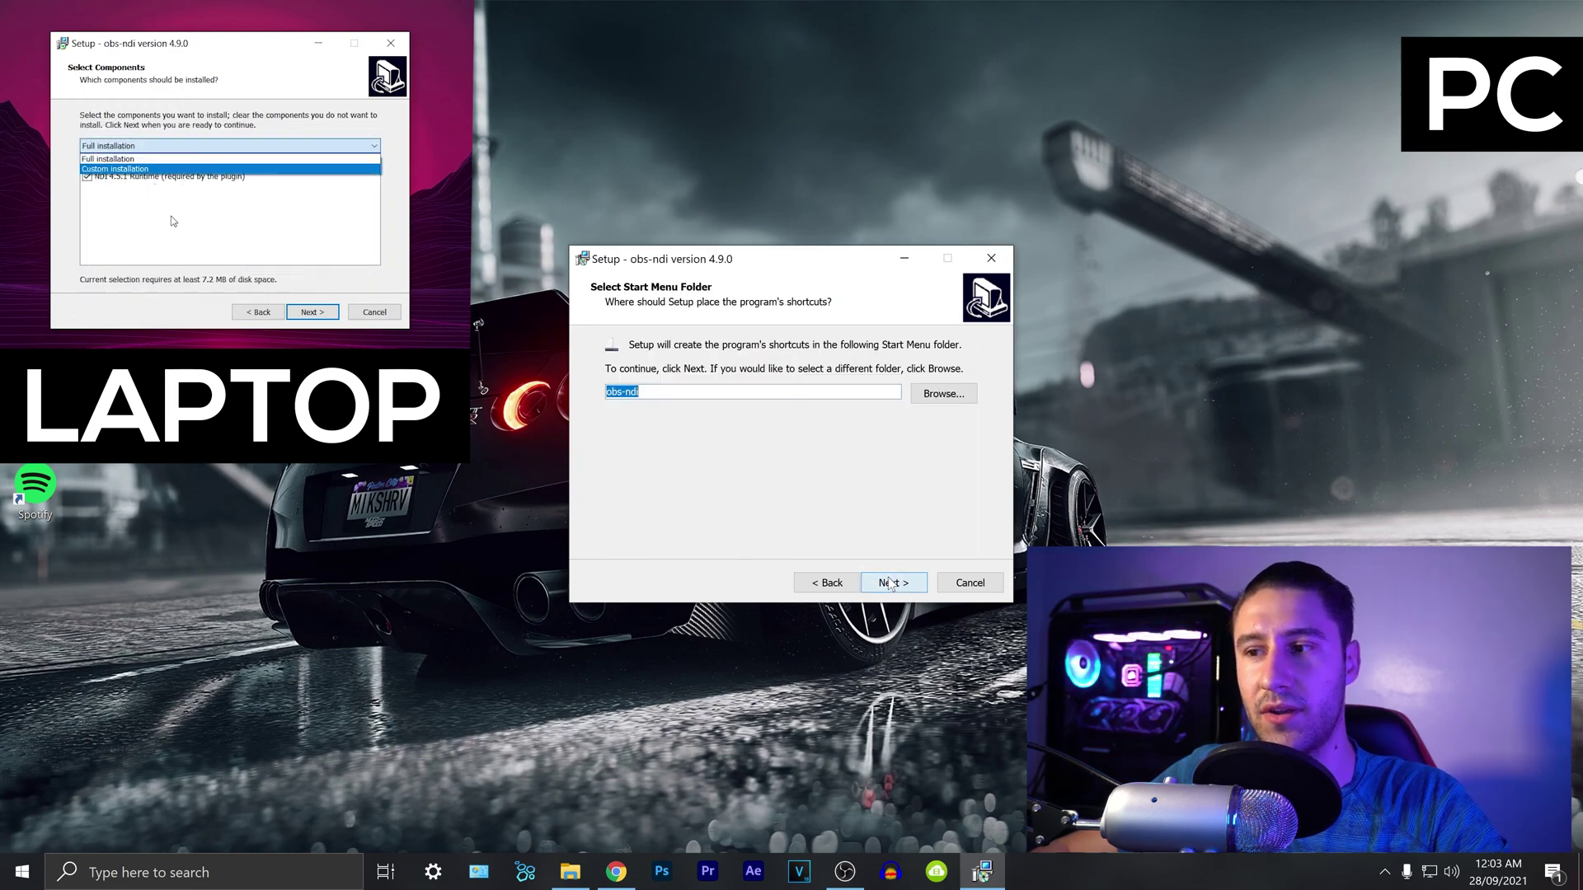
{"action": "left_click", "coordinate": [171, 221]}
{"action": "left_click", "coordinate": [318, 312]}
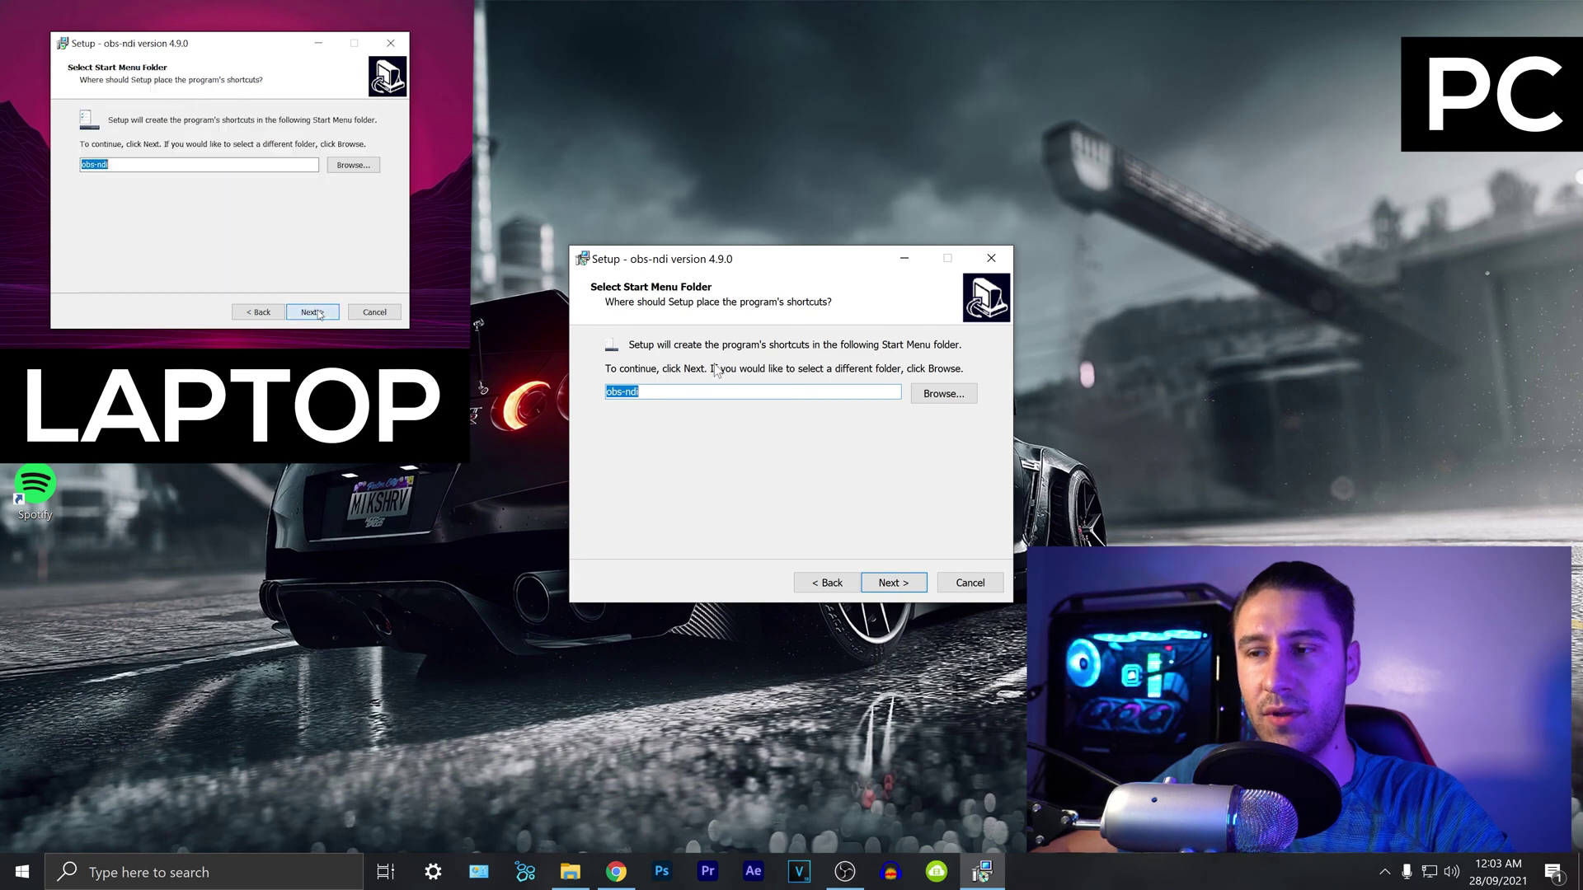
{"action": "left_click", "coordinate": [895, 583]}
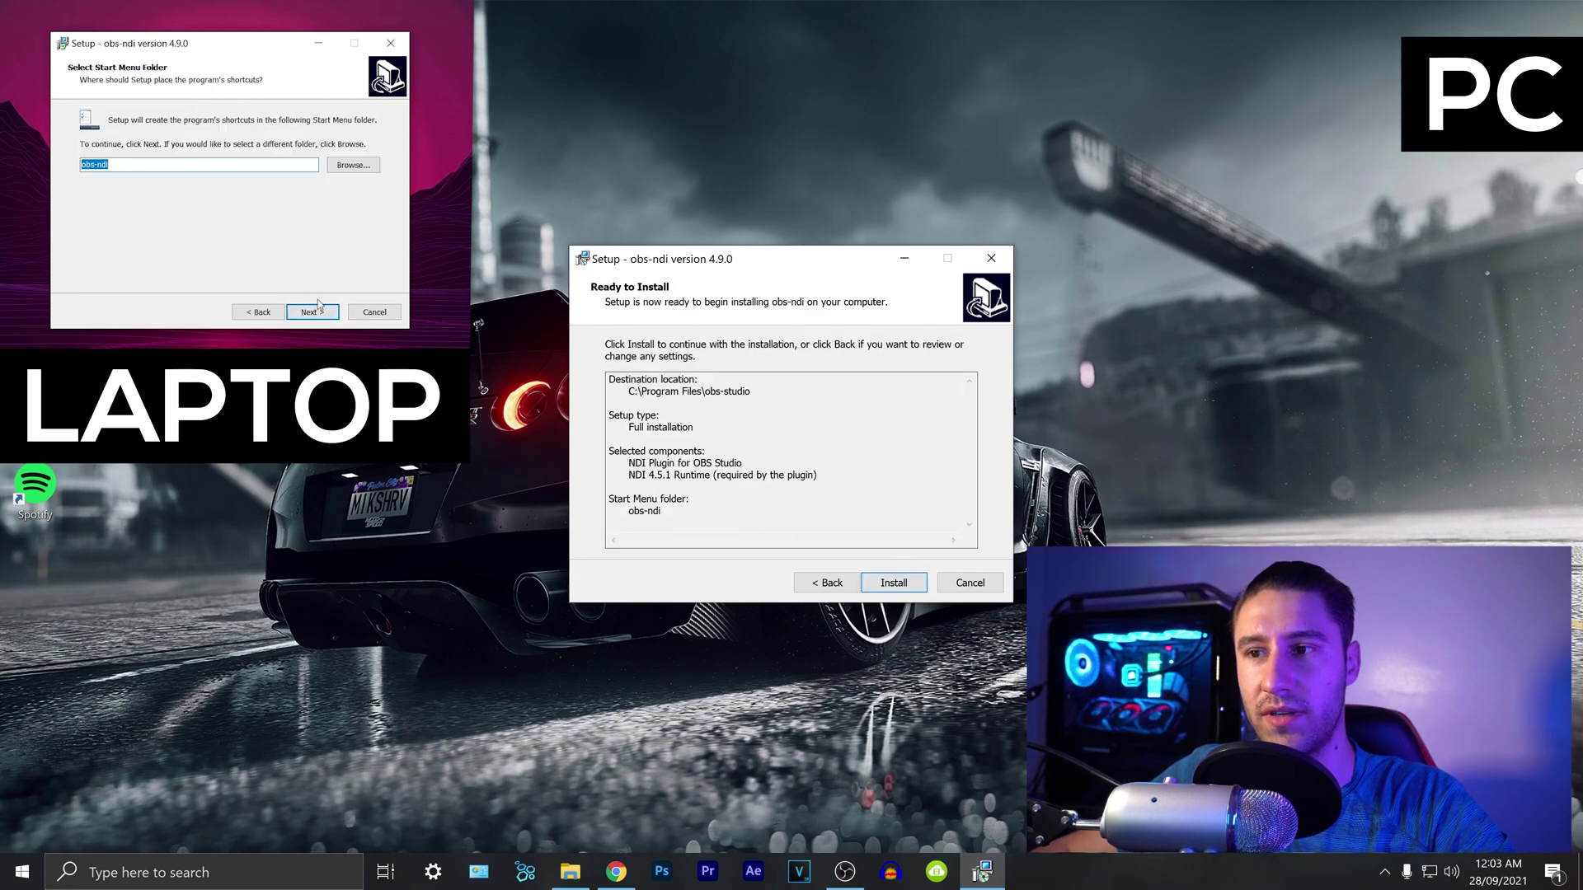
{"action": "left_click", "coordinate": [315, 316]}
{"action": "left_click", "coordinate": [893, 582]}
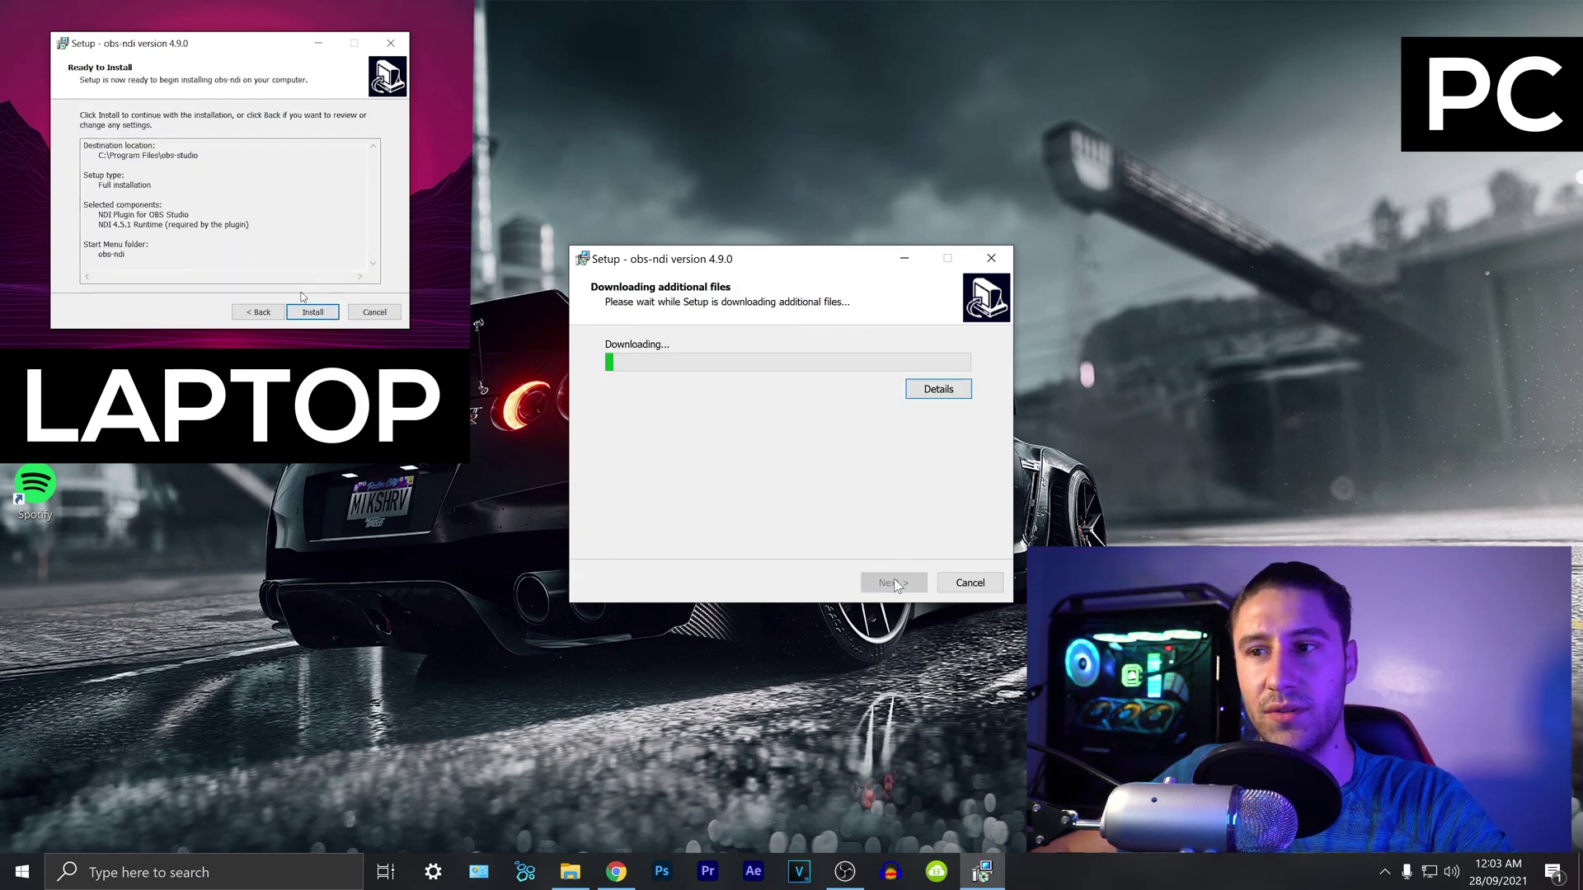
Step: Accept the NDI 4 Runtime licence agreement and keep its default install folder
{"action": "left_click", "coordinate": [316, 317]}
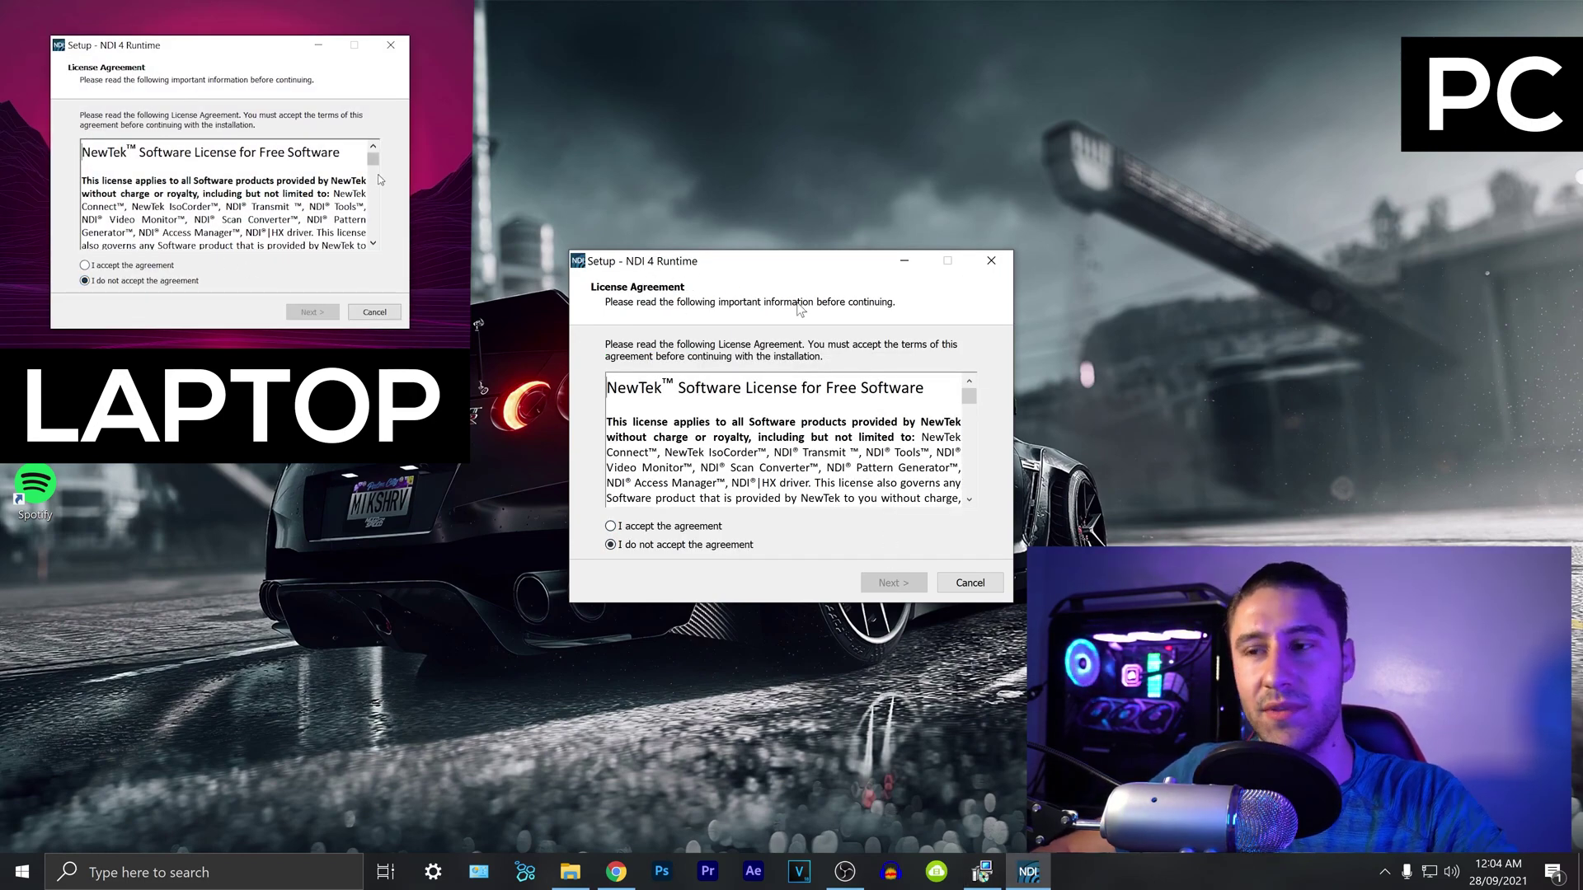
{"action": "left_click", "coordinate": [610, 526]}
{"action": "left_click_drag", "start_coordinate": [373, 169], "coordinate": [373, 245]}
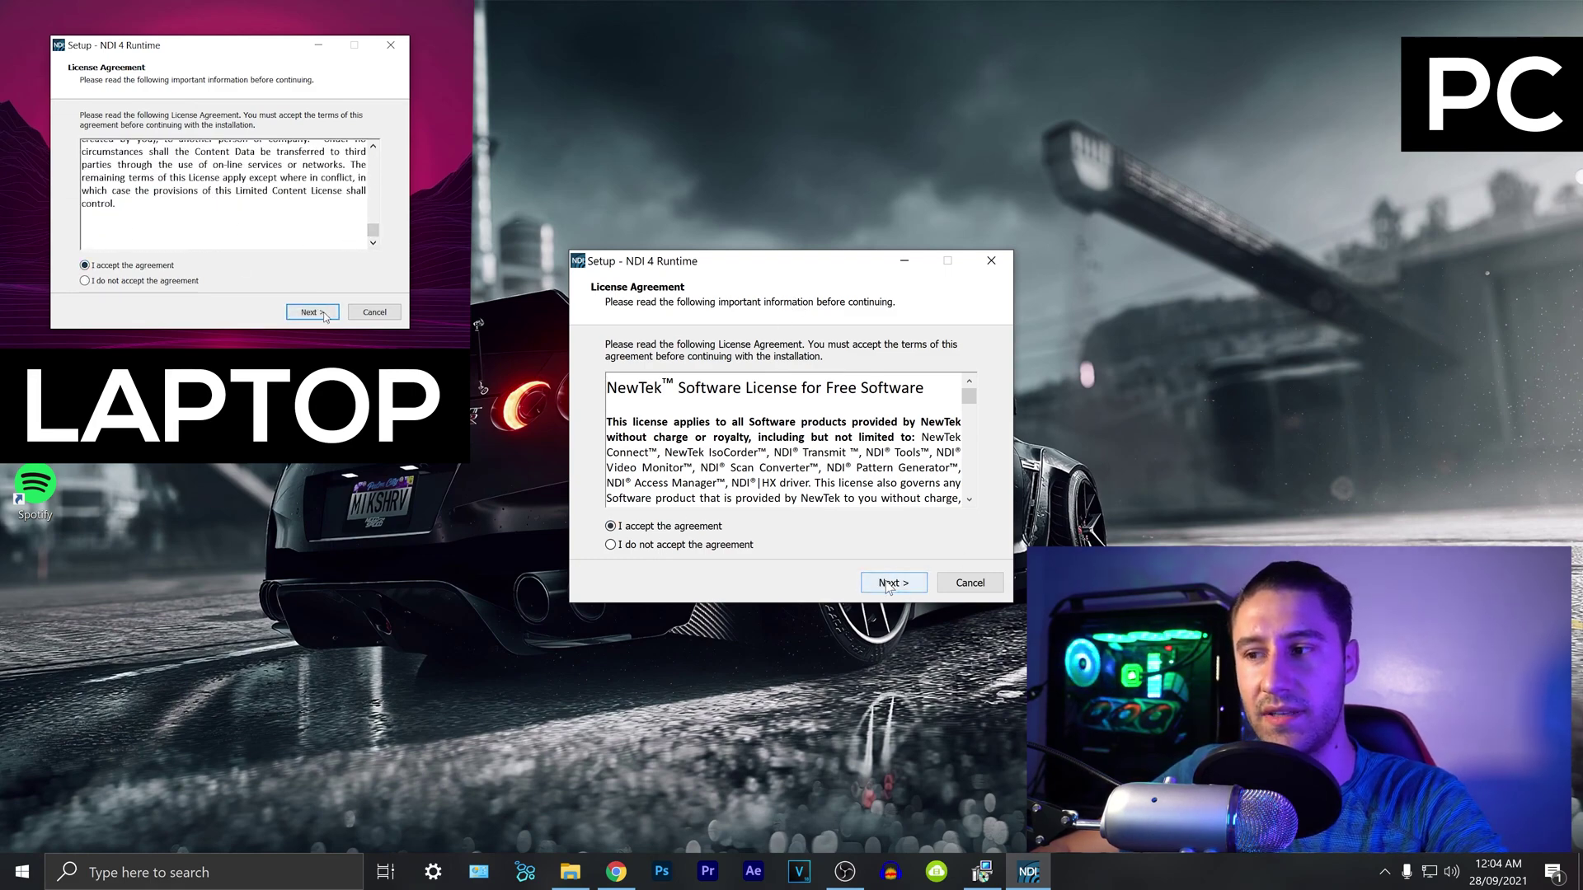
{"action": "left_click", "coordinate": [323, 316]}
{"action": "left_click", "coordinate": [888, 583]}
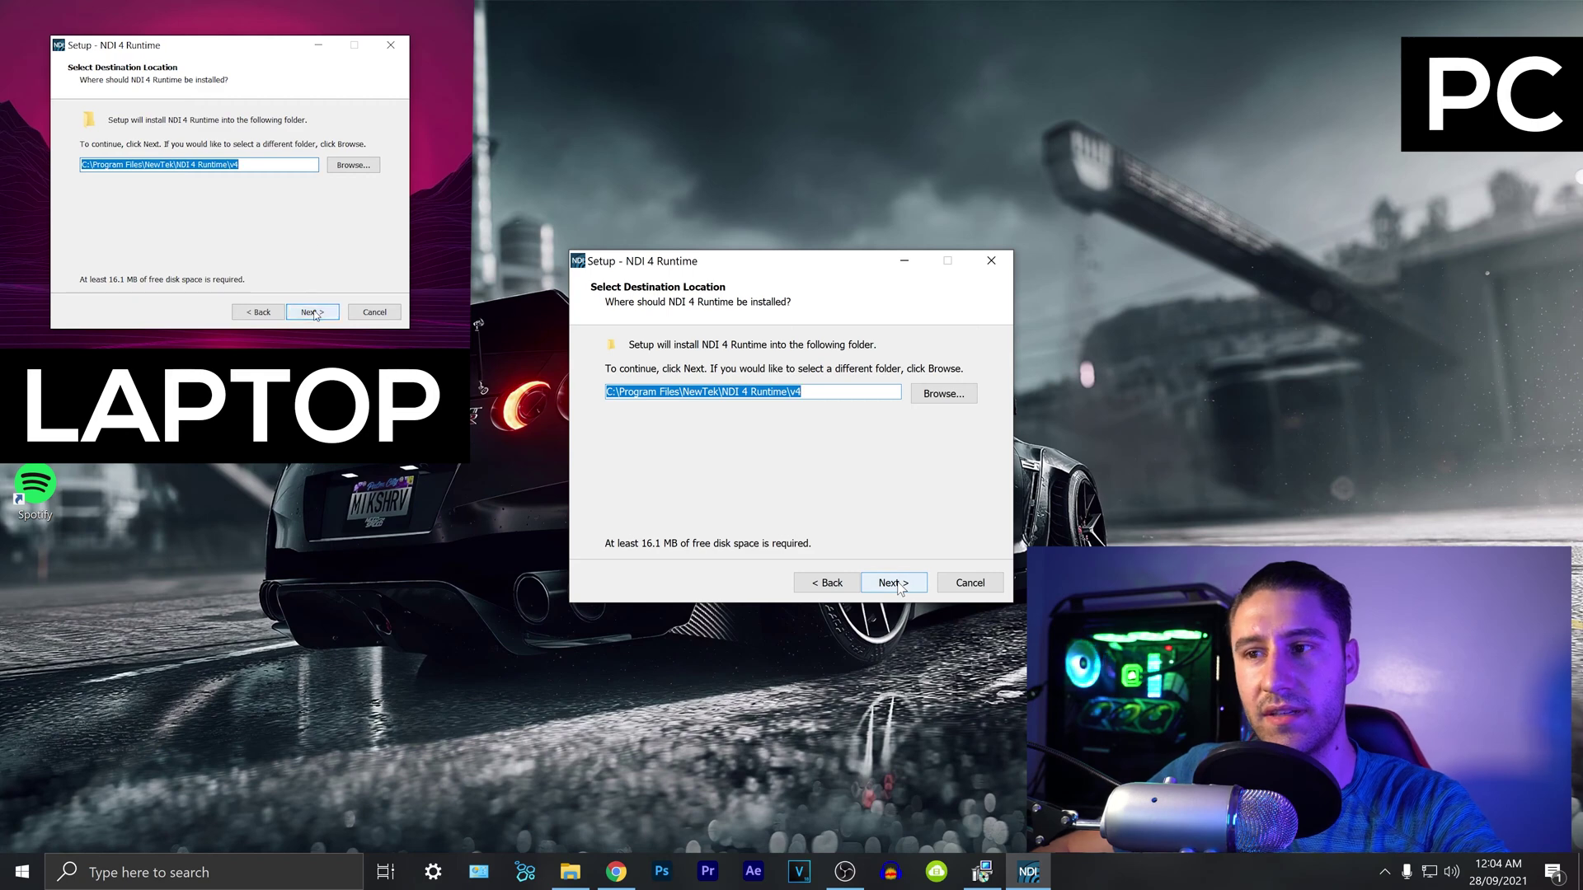
{"action": "left_click", "coordinate": [314, 314]}
{"action": "left_click", "coordinate": [898, 585]}
Step: Confirm the existing NewTek folder, install the NDI 4 Runtime and finish its setup
{"action": "left_click", "coordinate": [273, 262]}
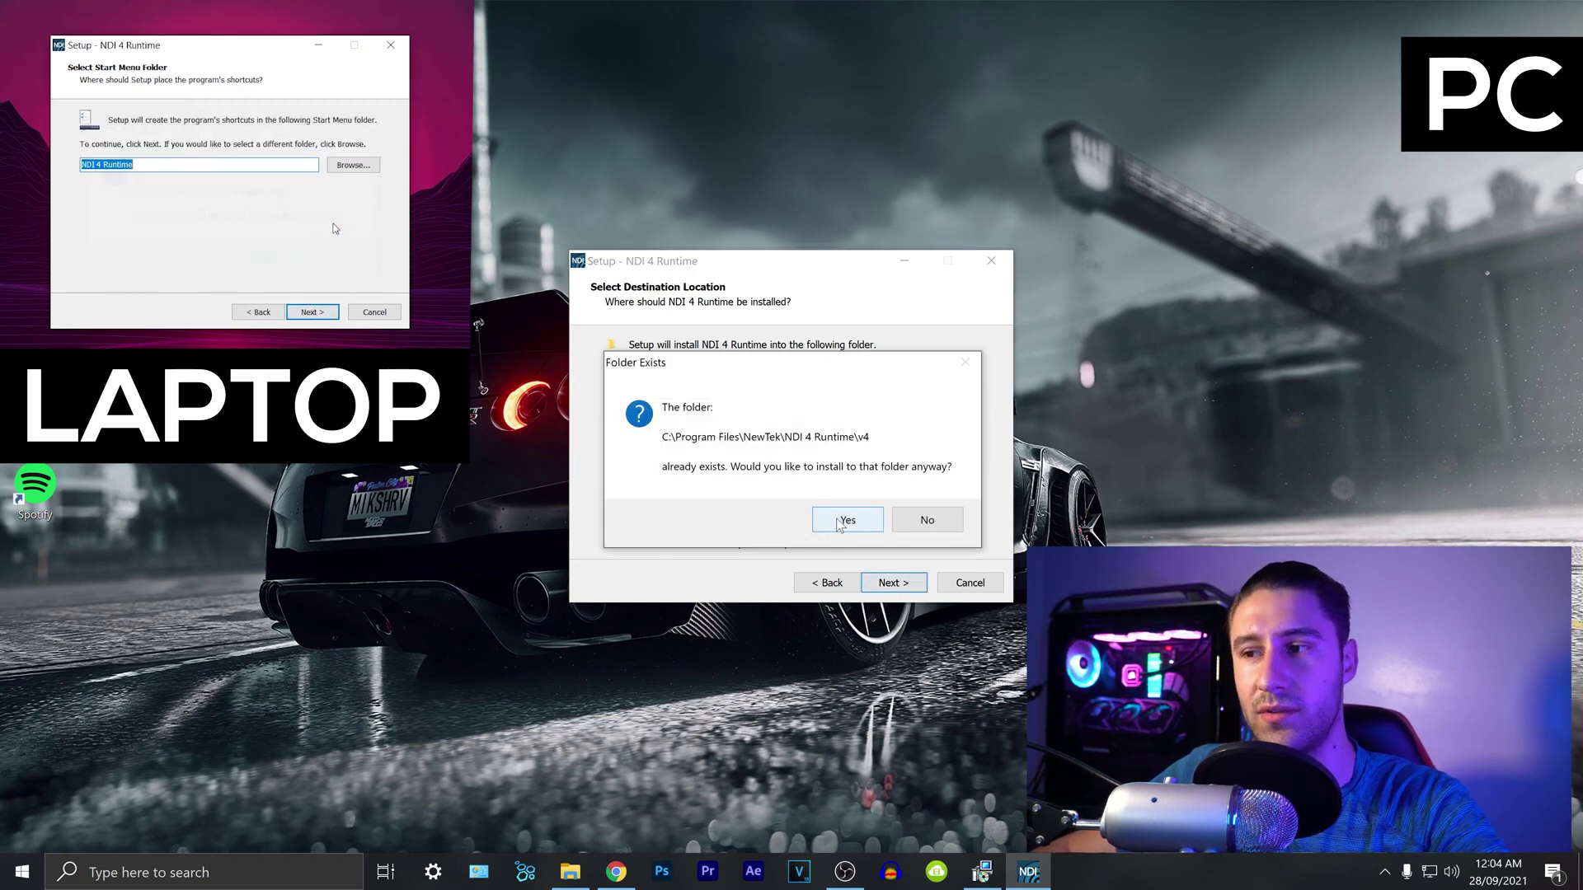
{"action": "left_click", "coordinate": [841, 522]}
{"action": "left_click", "coordinate": [888, 584]}
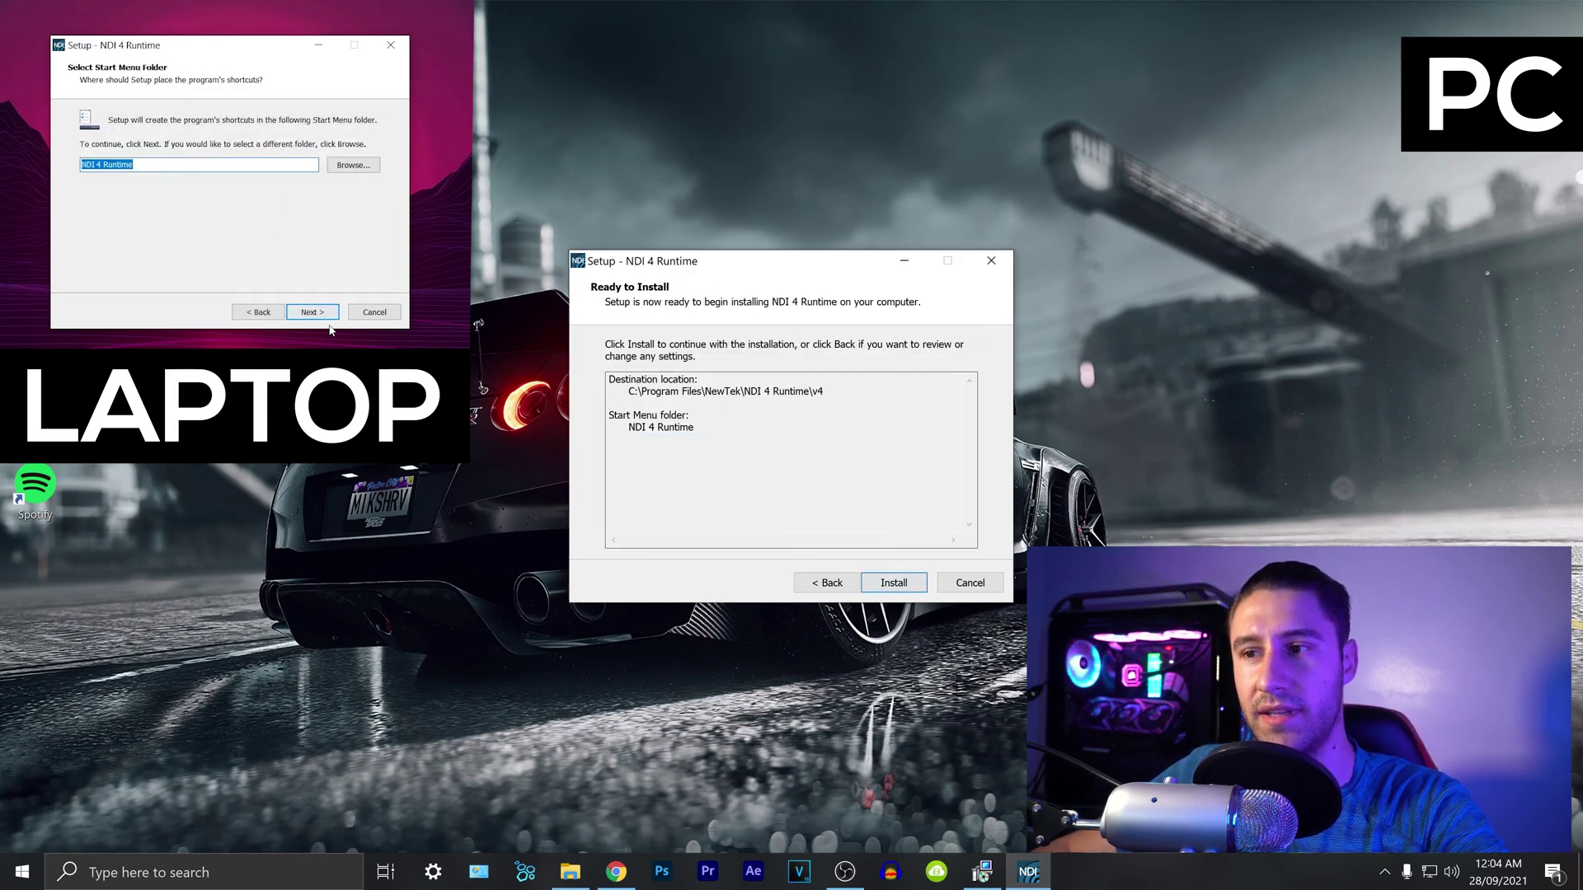
{"action": "left_click", "coordinate": [317, 315]}
{"action": "left_click", "coordinate": [909, 584]}
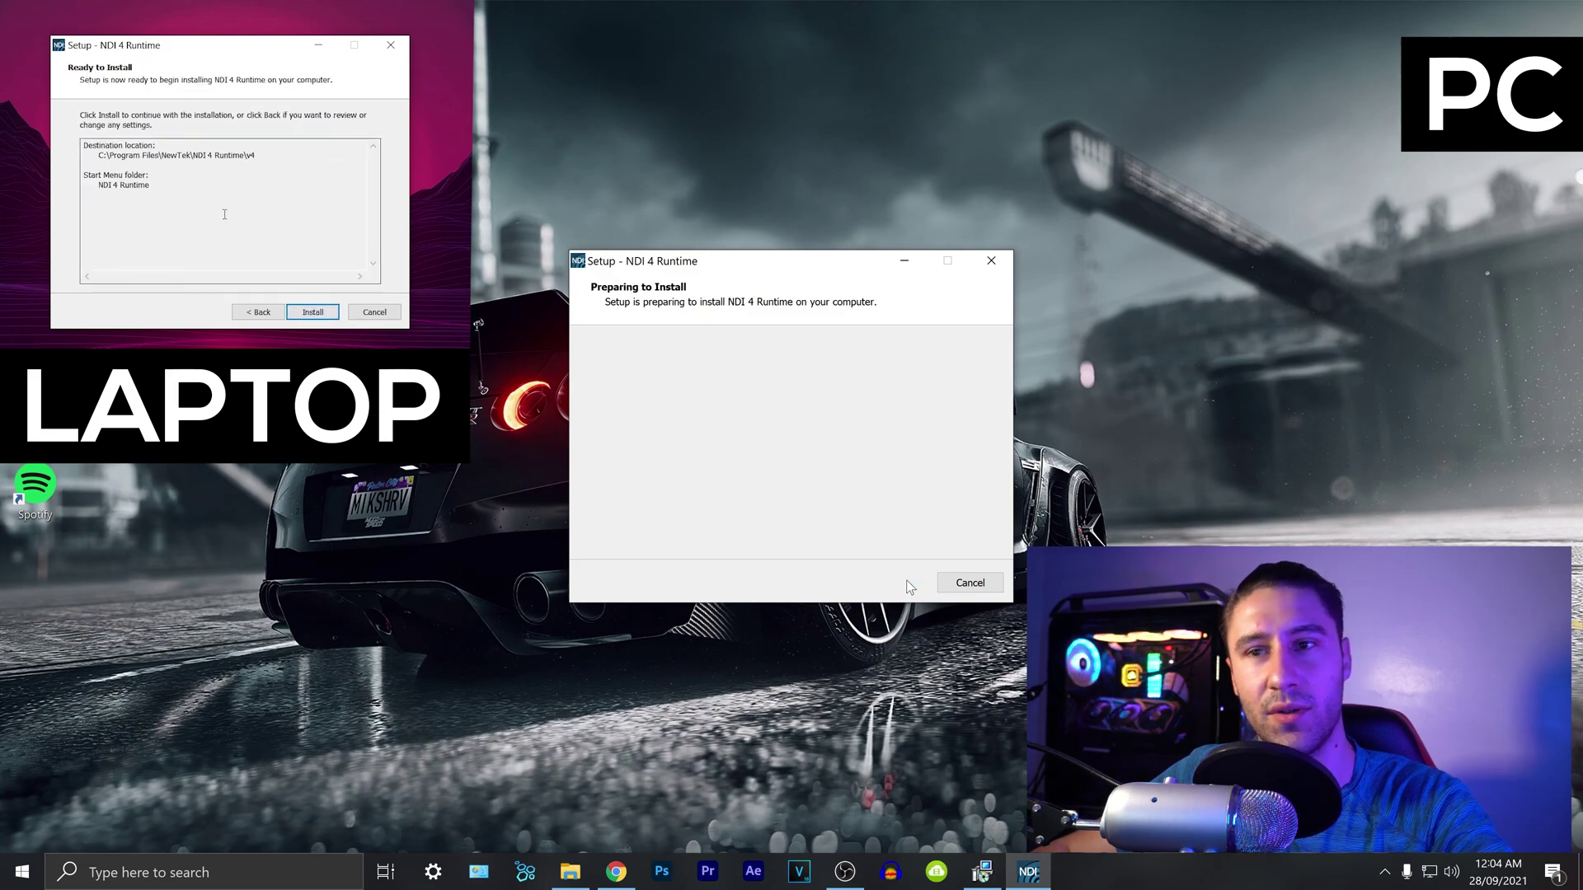
{"action": "left_click", "coordinate": [312, 313]}
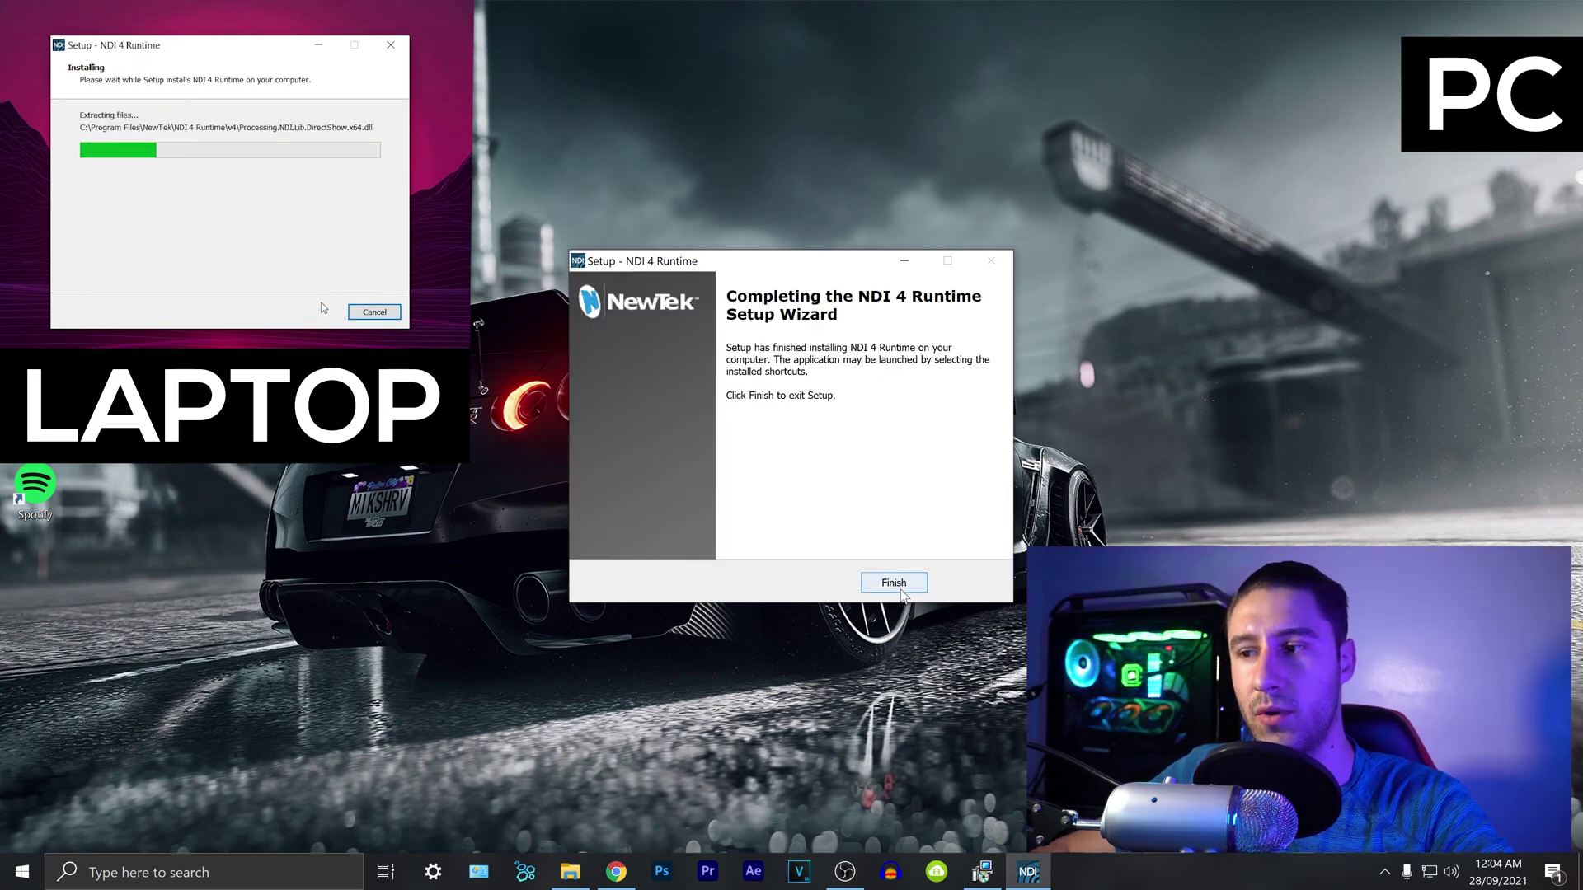
{"action": "left_click", "coordinate": [893, 583]}
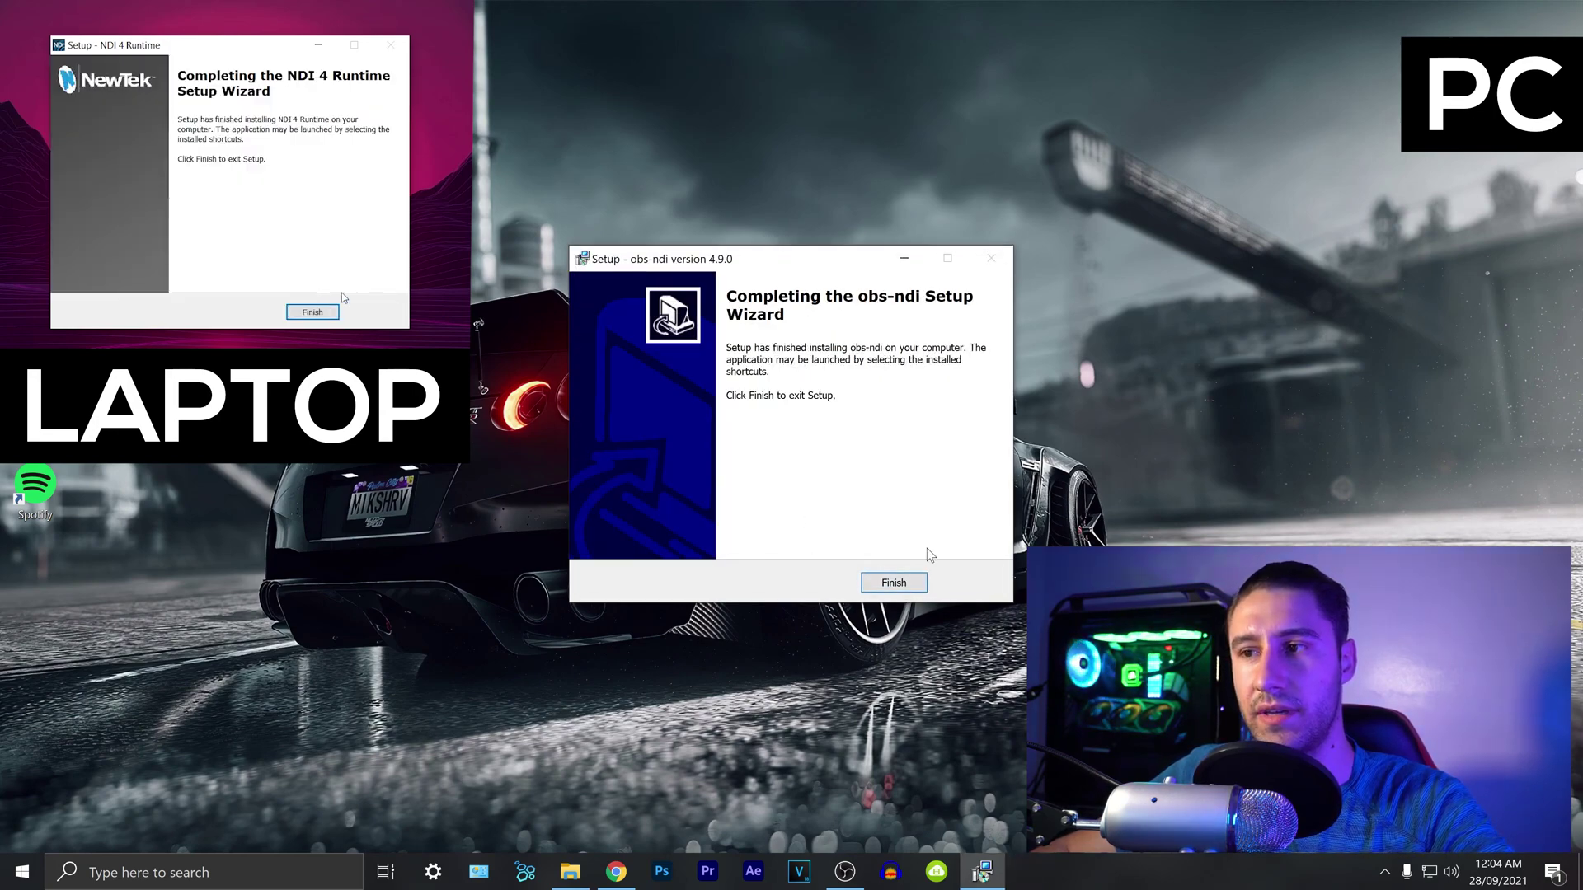
Step: Finish the obs-ndi setup and tick Main Output (OBS-Atlas-PC) in the Tools > NDI Output settings
{"action": "left_click", "coordinate": [917, 582]}
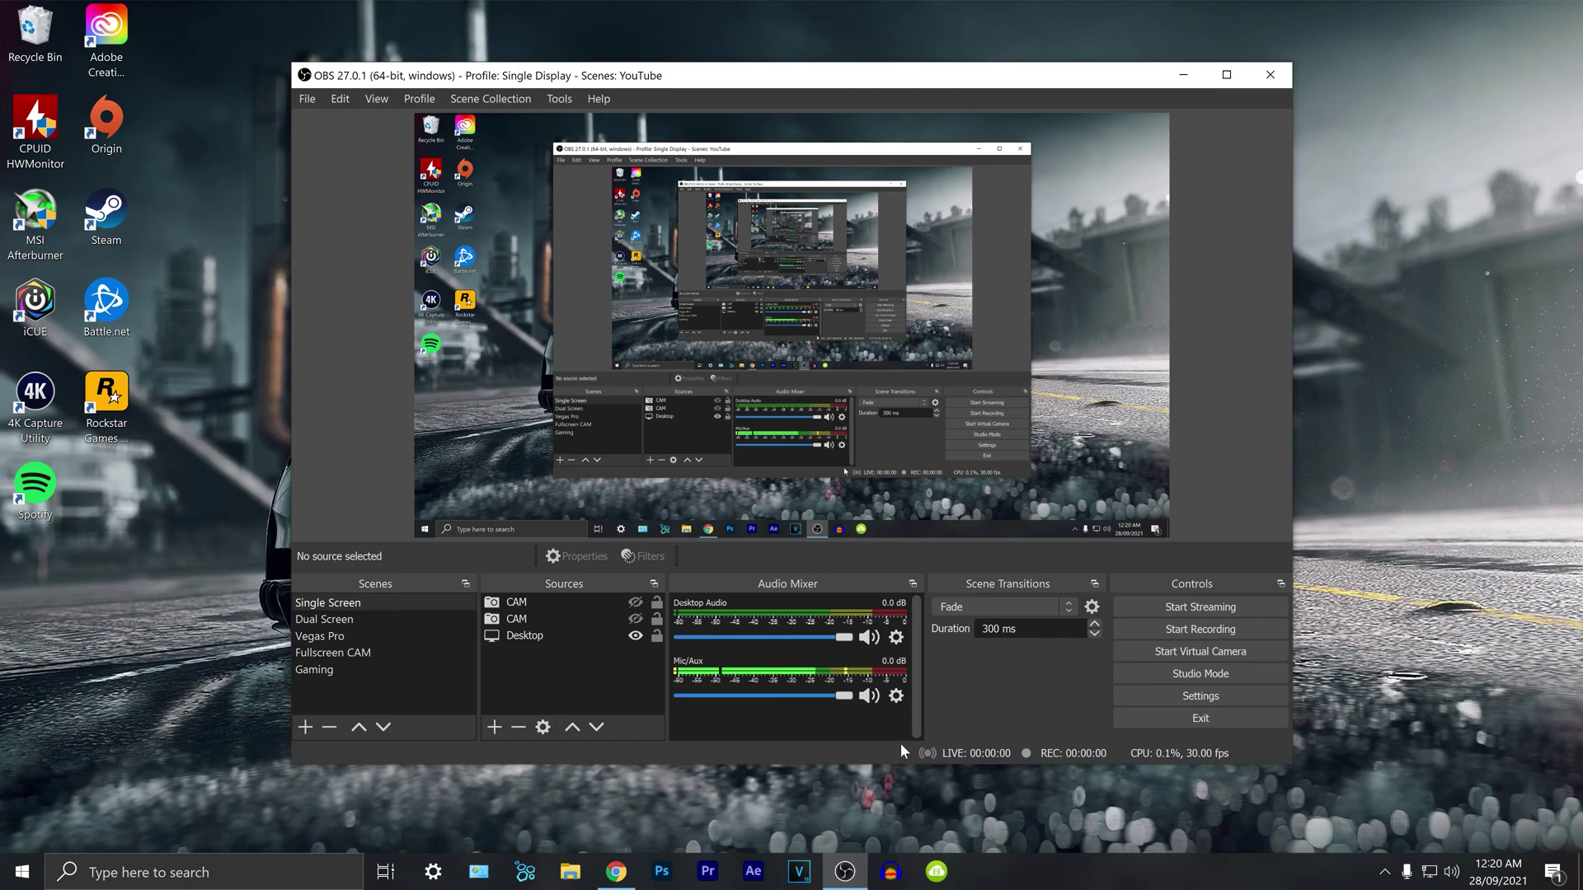
{"action": "left_click", "coordinate": [562, 99]}
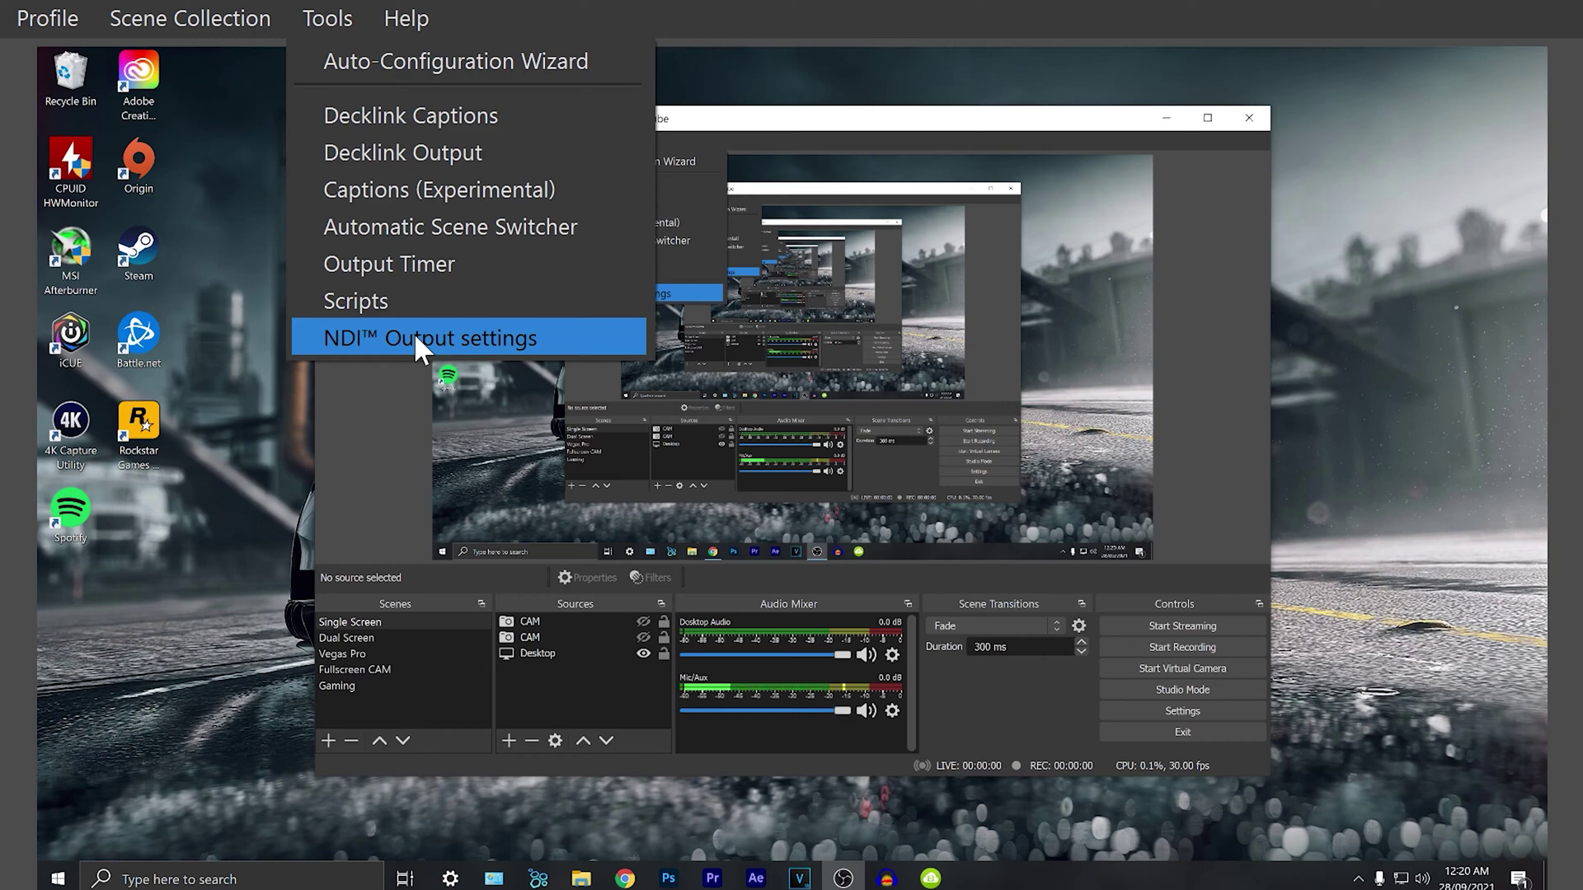
{"action": "left_click", "coordinate": [414, 338]}
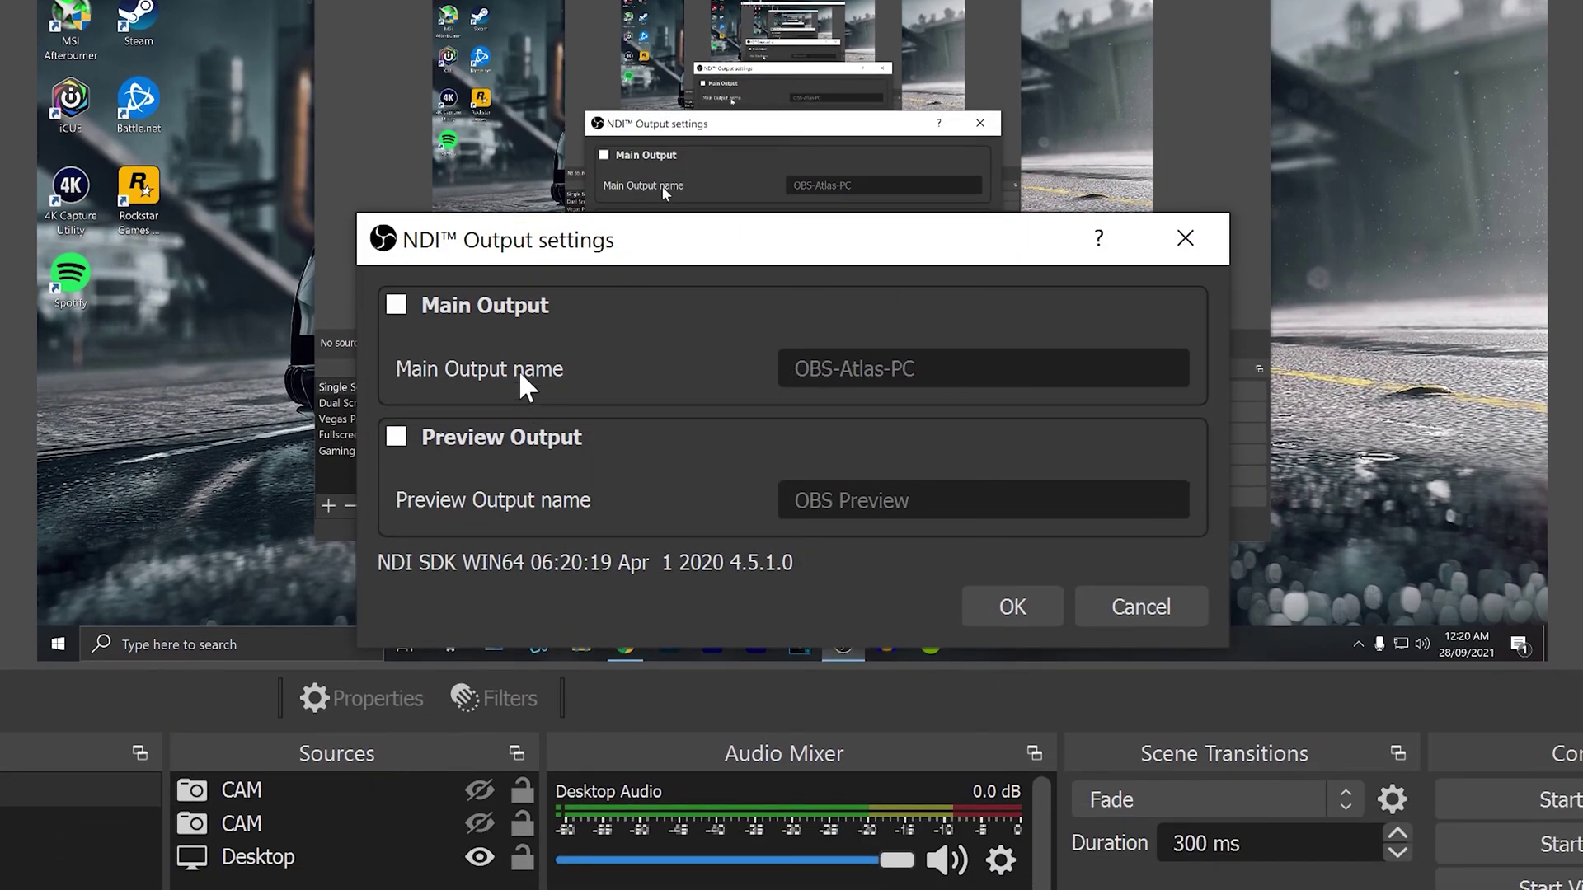
{"action": "left_click", "coordinate": [400, 317]}
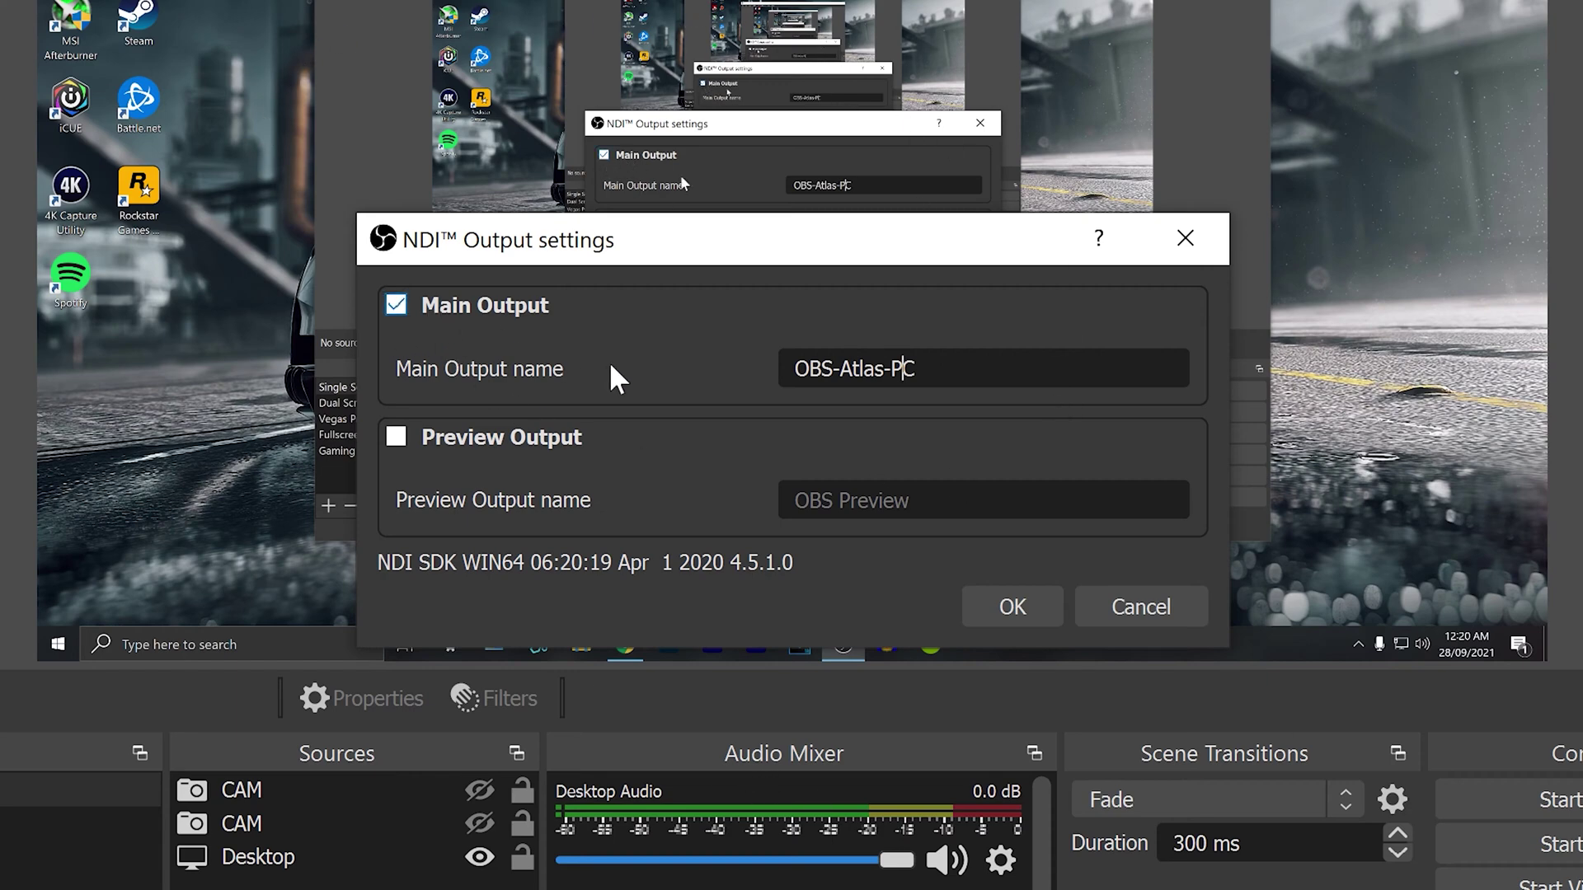
Step: Save the NDI output settings and view the Video page of OBS Settings
{"action": "left_click", "coordinate": [908, 509]}
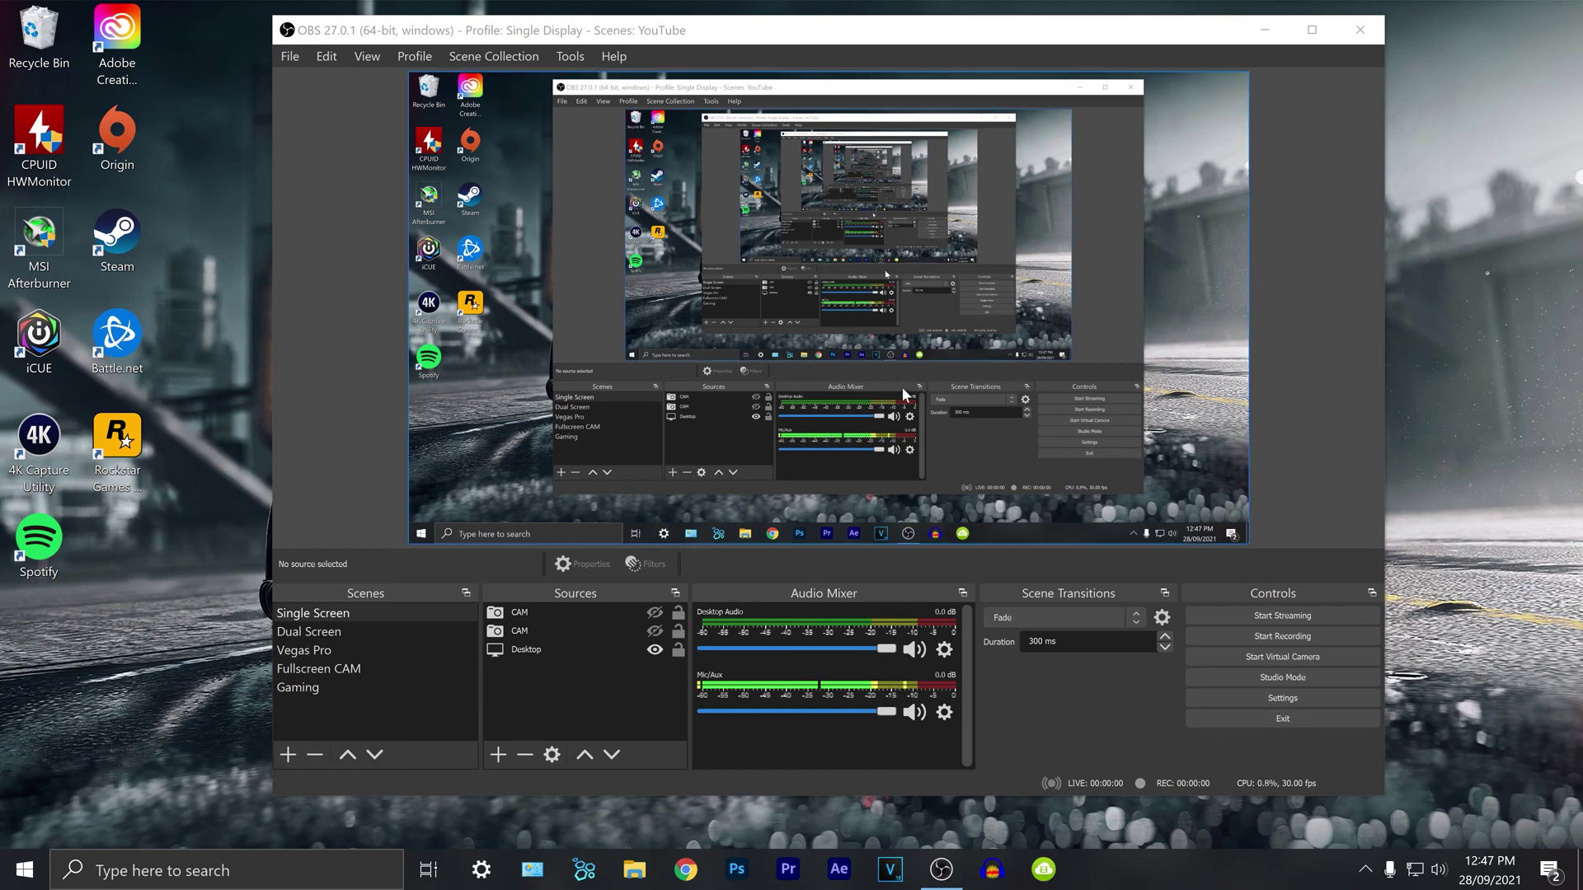
{"action": "left_click", "coordinate": [1296, 699]}
{"action": "left_click", "coordinate": [427, 281]}
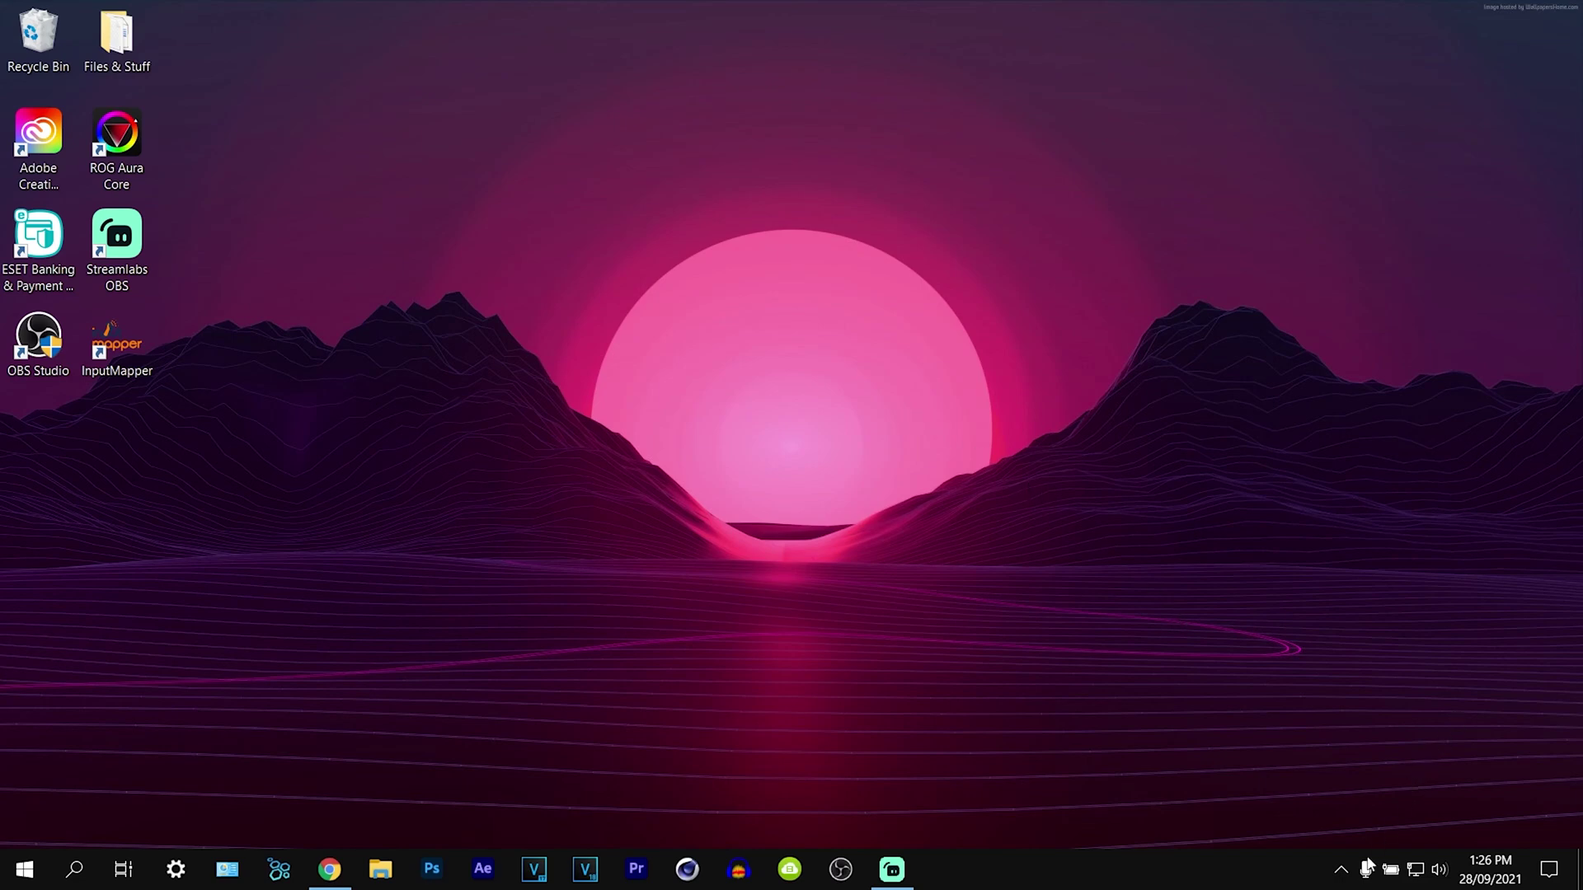
Step: Pause ESET Internet Security protection until the next reboot from its tray icon
{"action": "left_click", "coordinate": [1340, 870]}
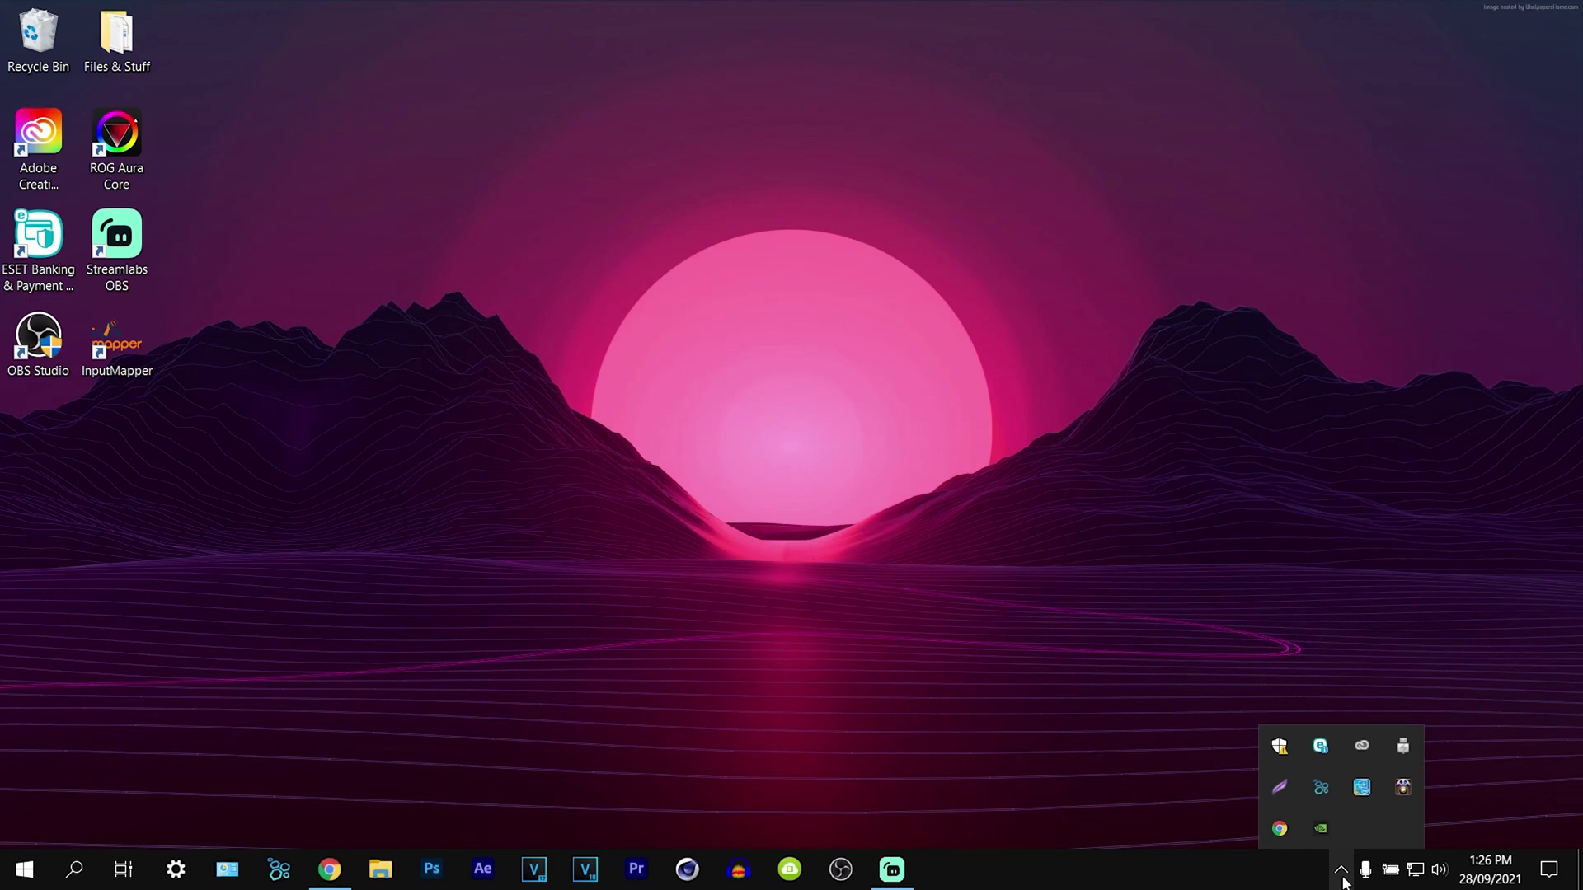
{"action": "right_click", "coordinate": [1314, 749]}
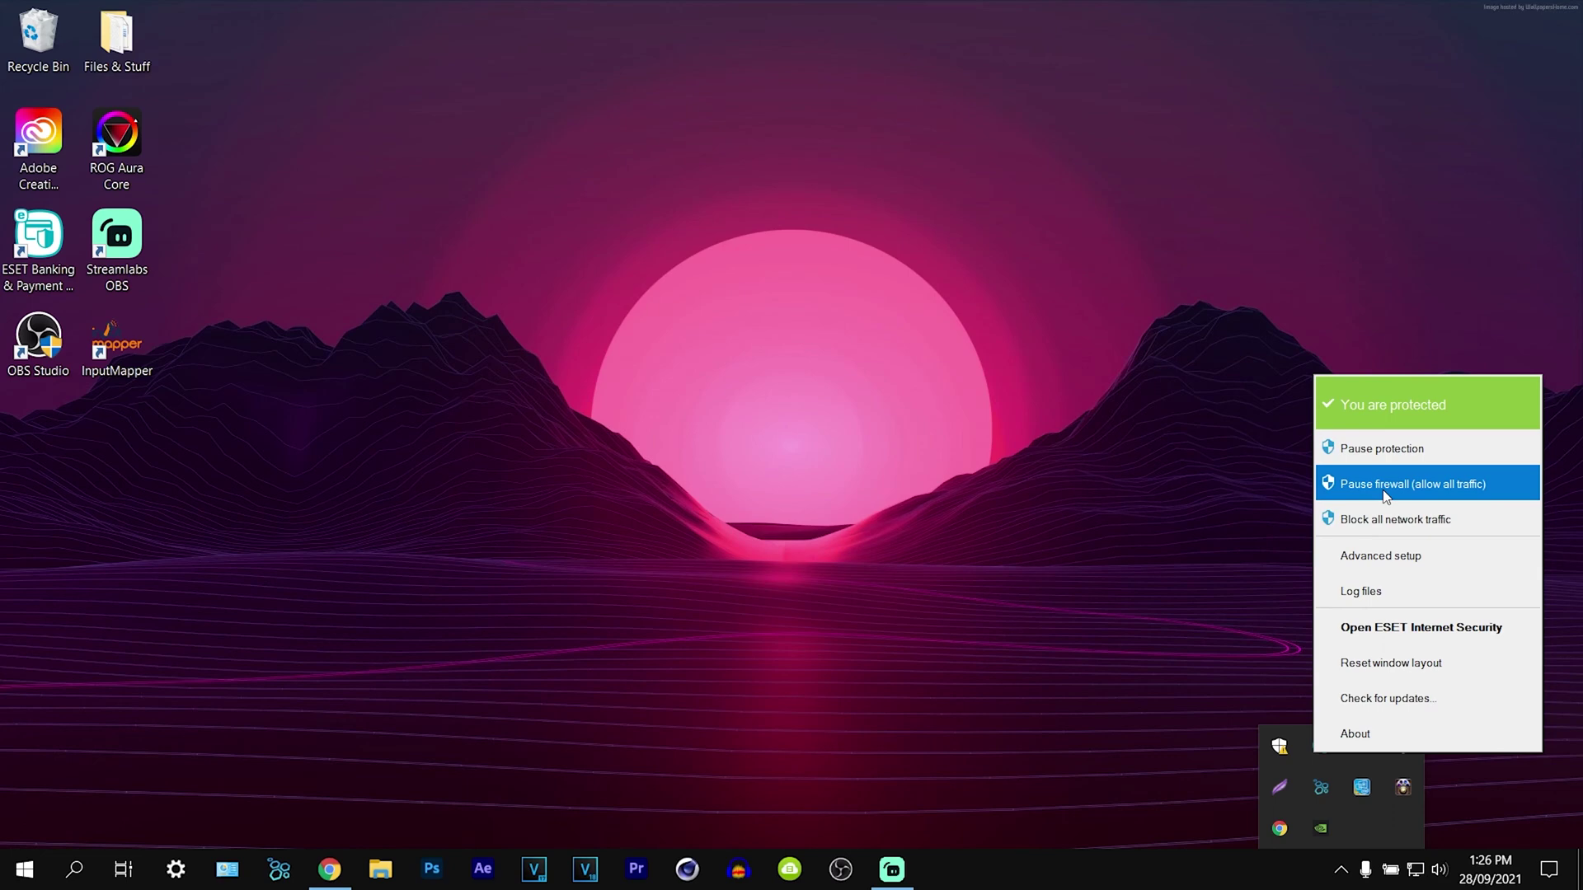
{"action": "left_click", "coordinate": [1386, 451]}
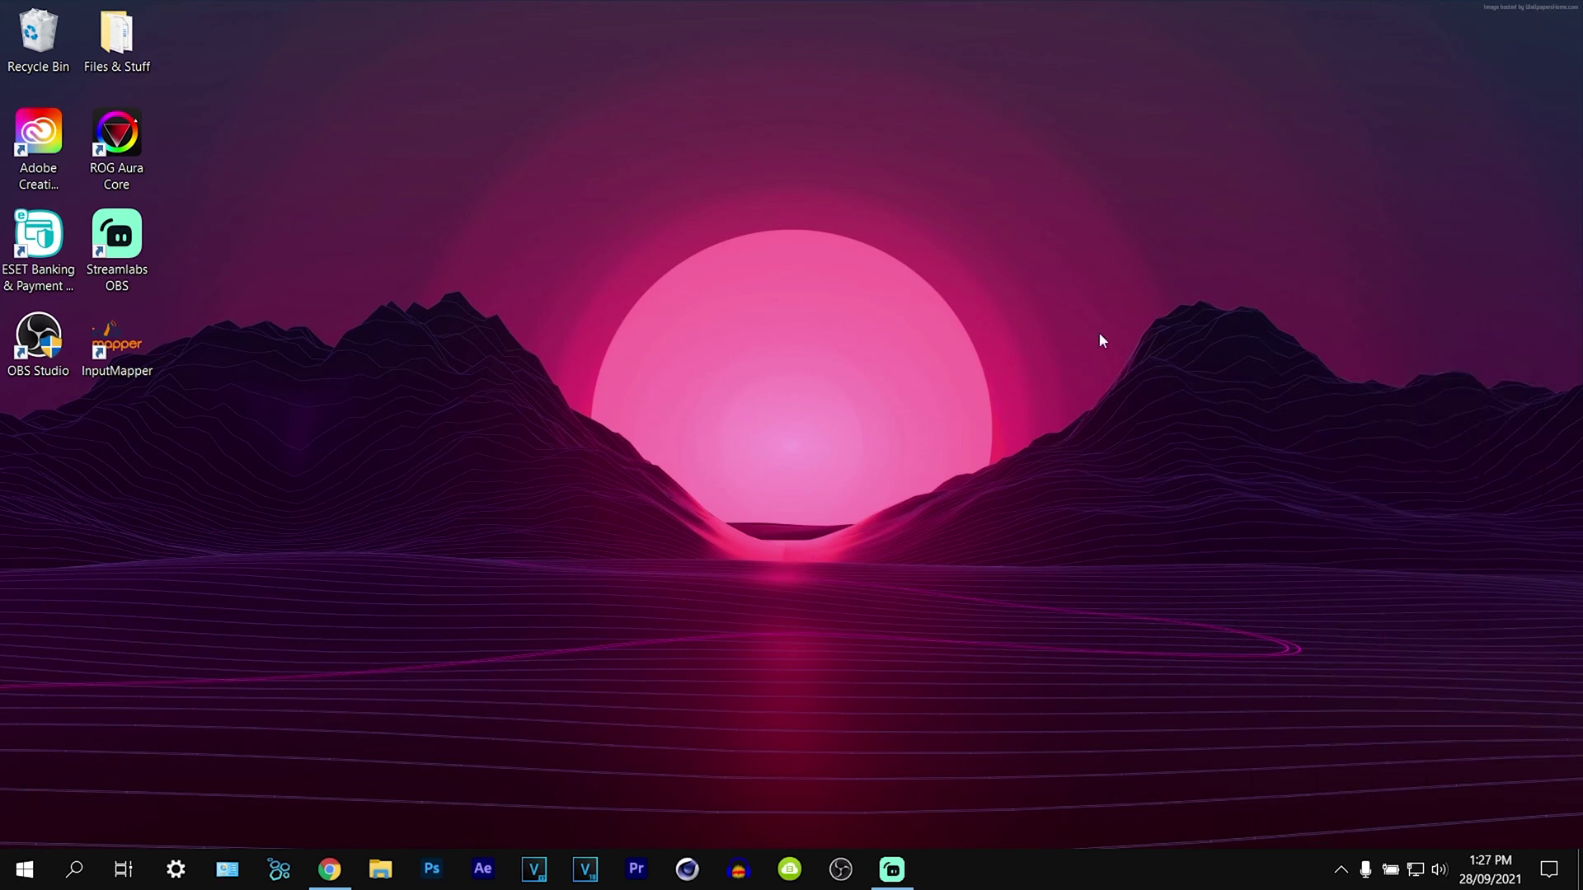
{"action": "left_click", "coordinate": [672, 491]}
{"action": "left_click", "coordinate": [572, 635]}
{"action": "left_click", "coordinate": [957, 491]}
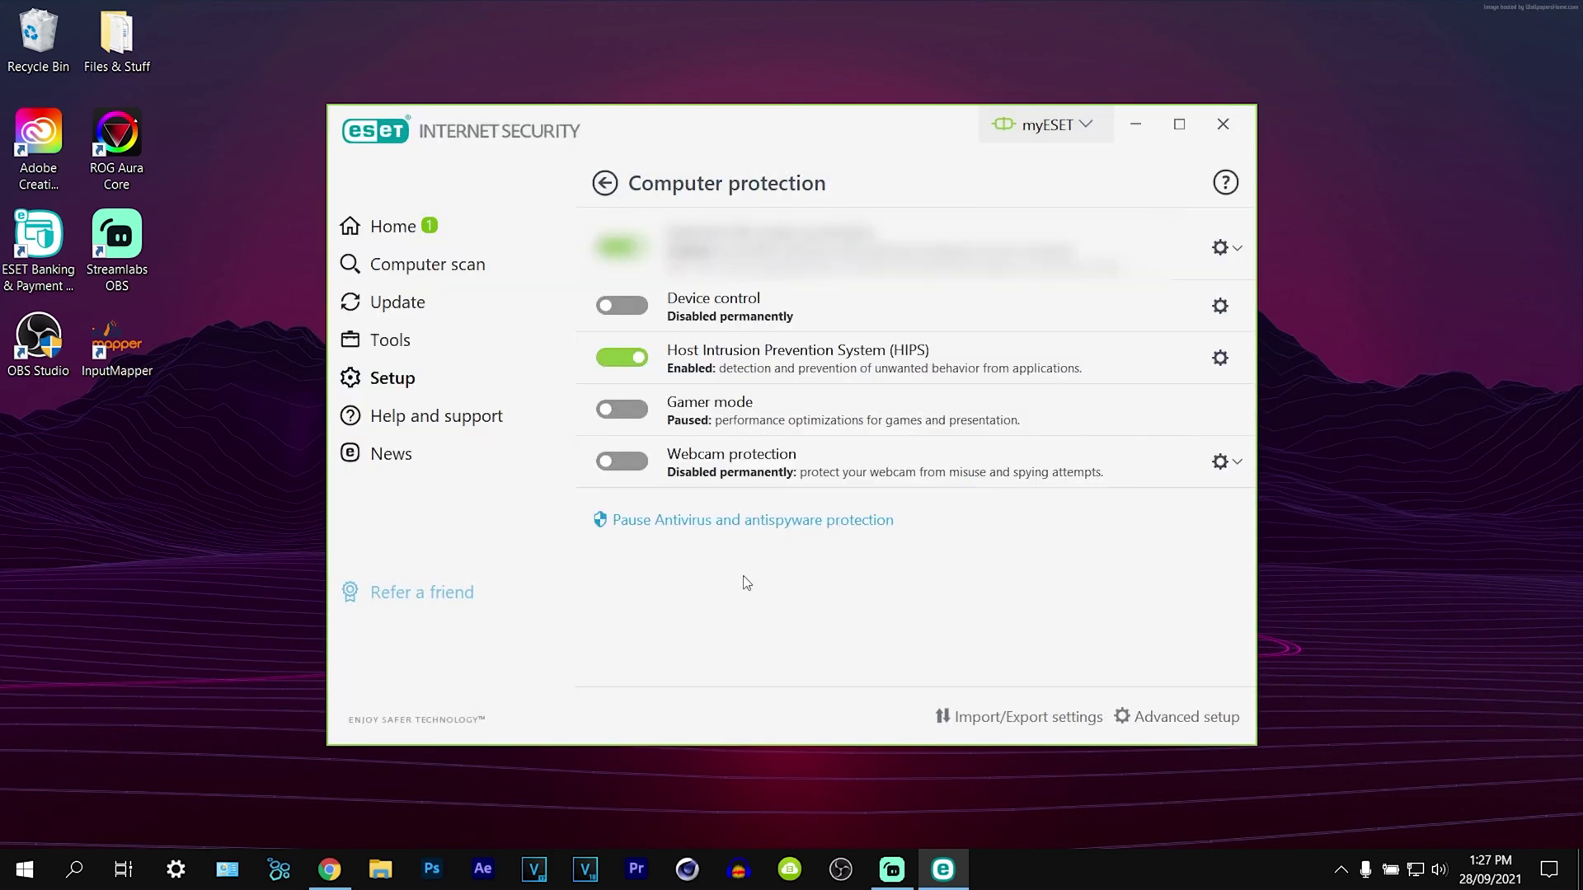
Step: Close the ESET window, dismiss the security alert and check the protection status from the tray
{"action": "left_click", "coordinate": [1223, 124]}
{"action": "left_click", "coordinate": [1539, 730]}
{"action": "left_click", "coordinate": [1341, 869]}
{"action": "right_click", "coordinate": [1366, 840]}
Step: Via a 'fire' search, switch Windows Defender Firewall off for private and public network settings
{"action": "left_click", "coordinate": [1338, 566]}
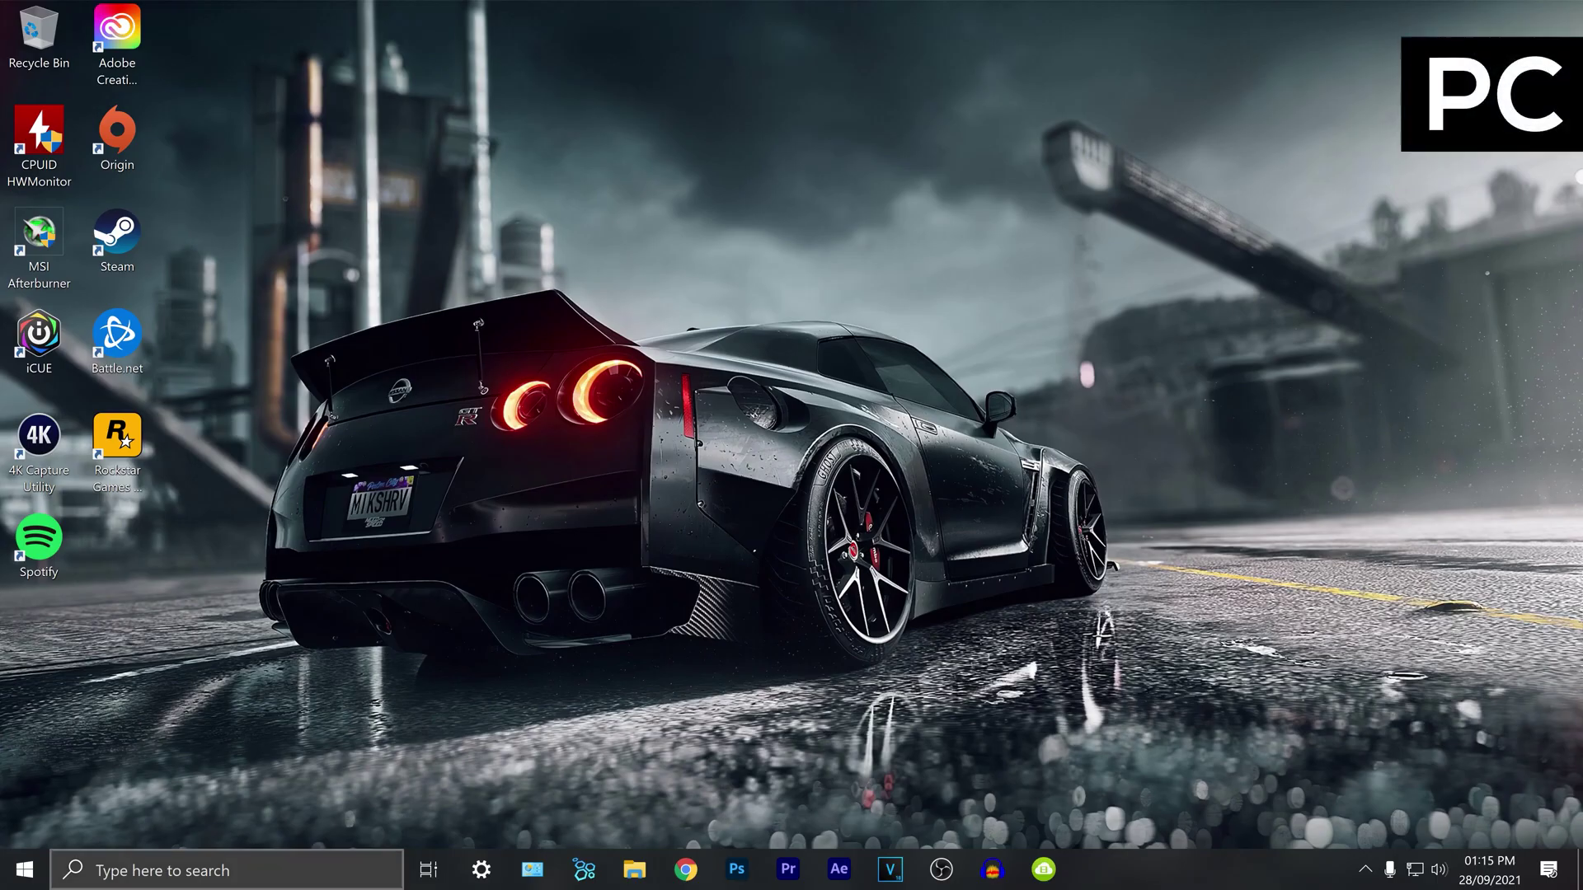
{"action": "left_click", "coordinate": [206, 870]}
{"action": "type", "text": "fire"}
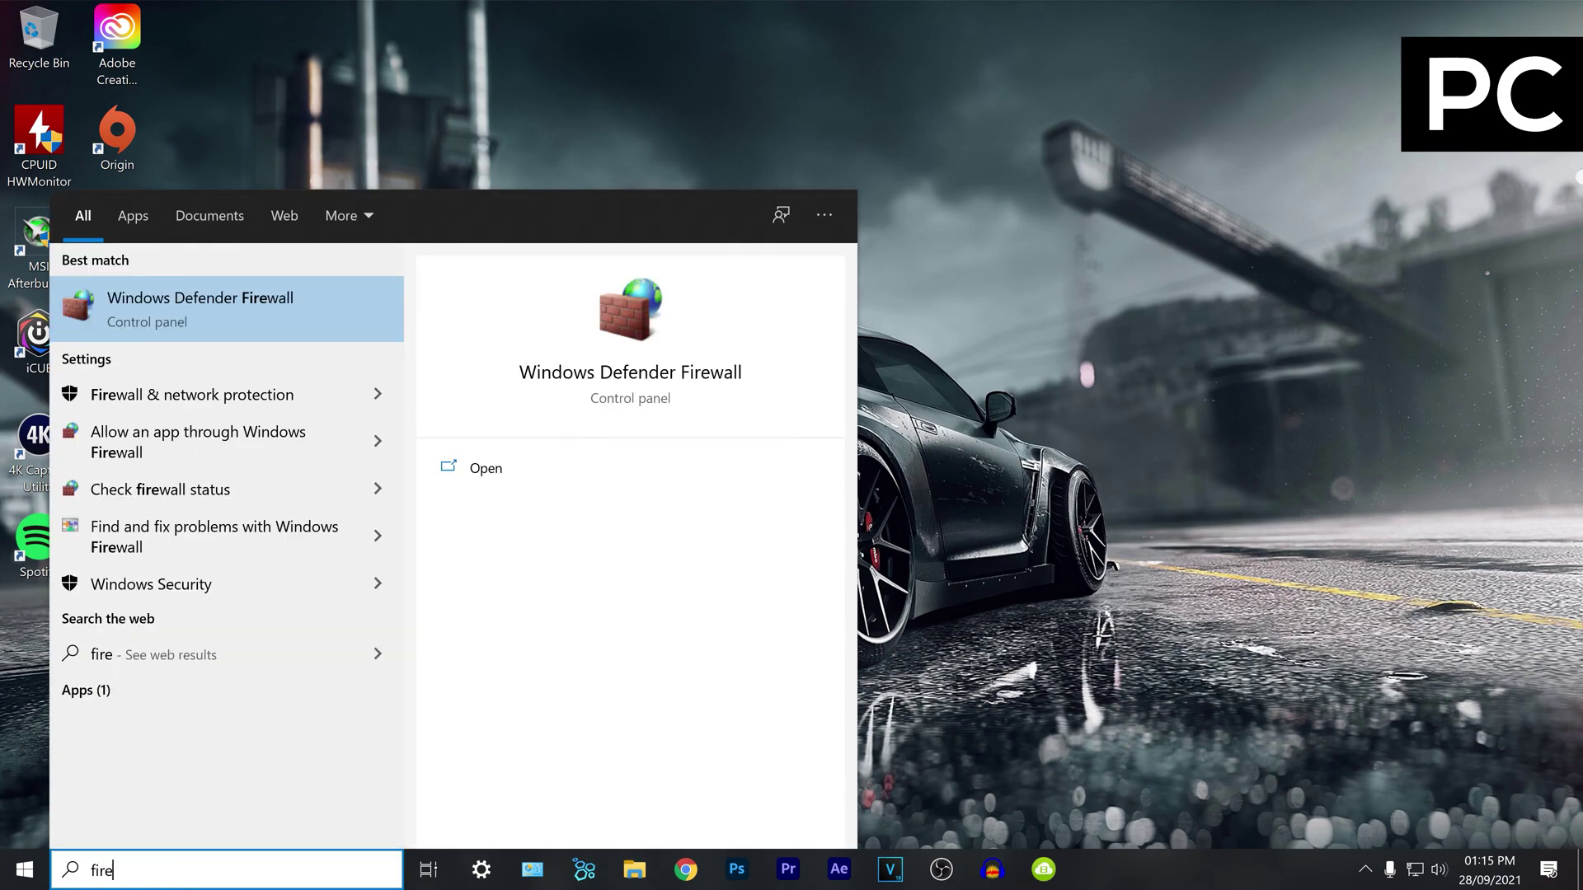
{"action": "left_click", "coordinate": [239, 308]}
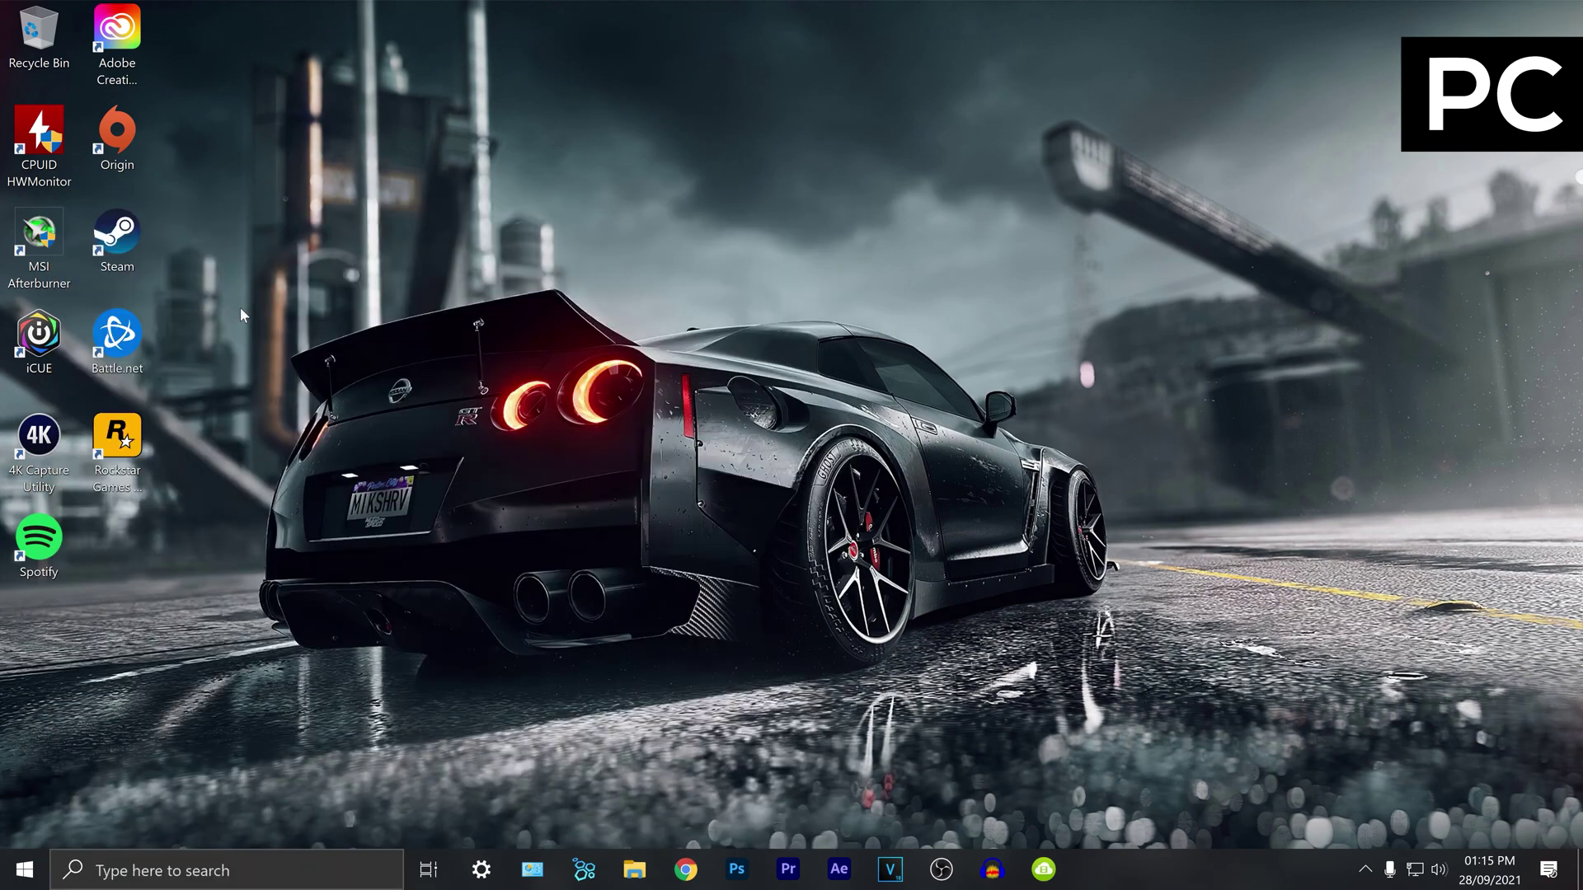
{"action": "left_click_drag", "start_coordinate": [601, 170], "coordinate": [777, 150]}
{"action": "left_click", "coordinate": [378, 362]}
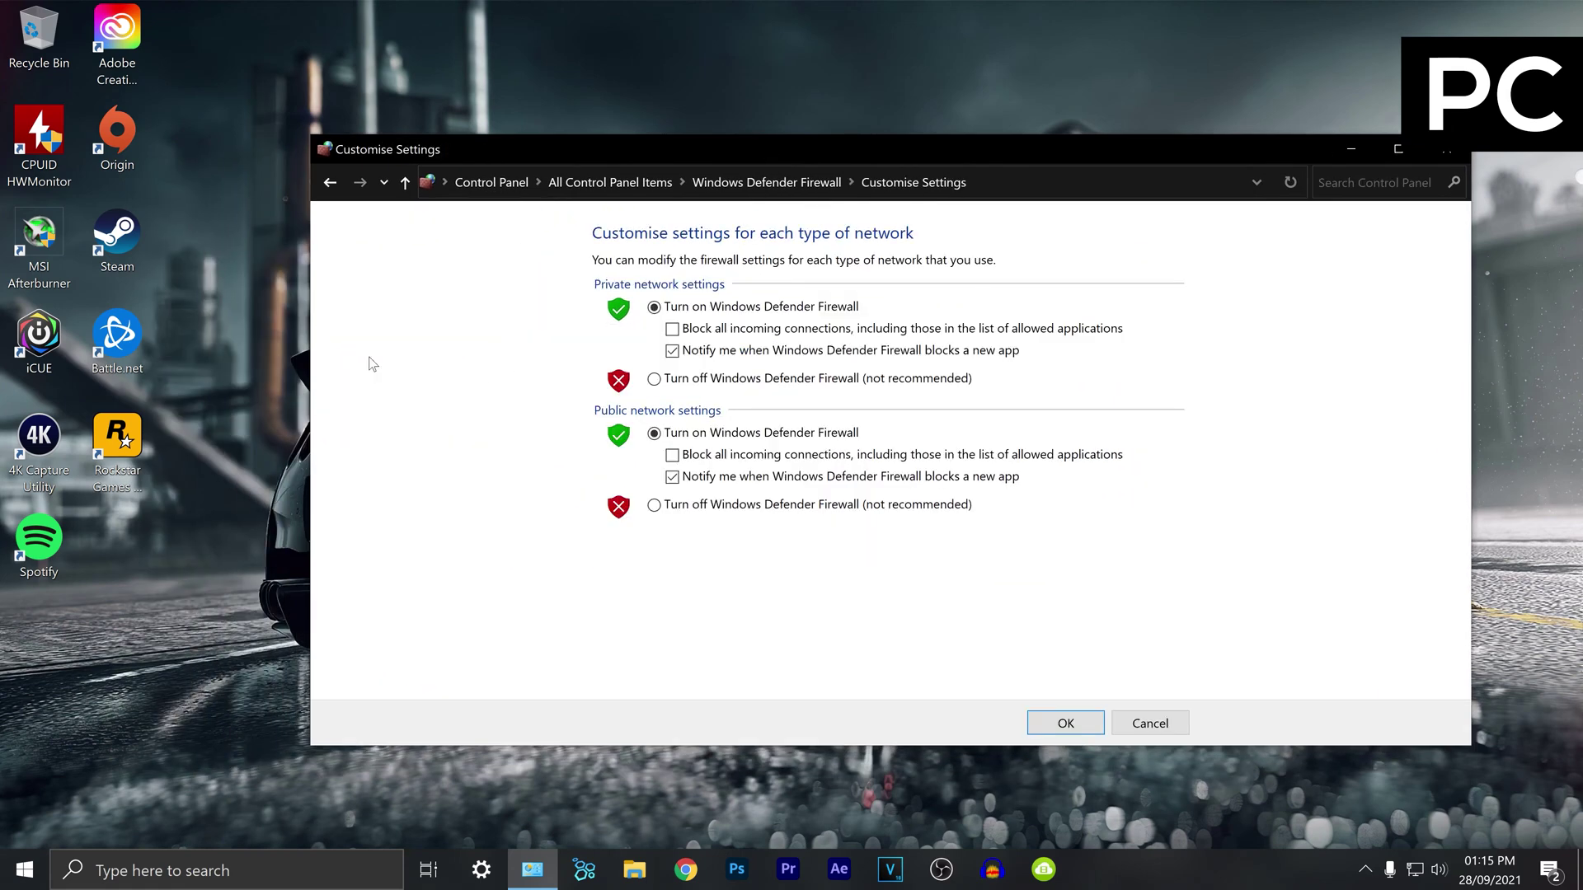
{"action": "left_click", "coordinate": [654, 378]}
{"action": "left_click", "coordinate": [654, 504]}
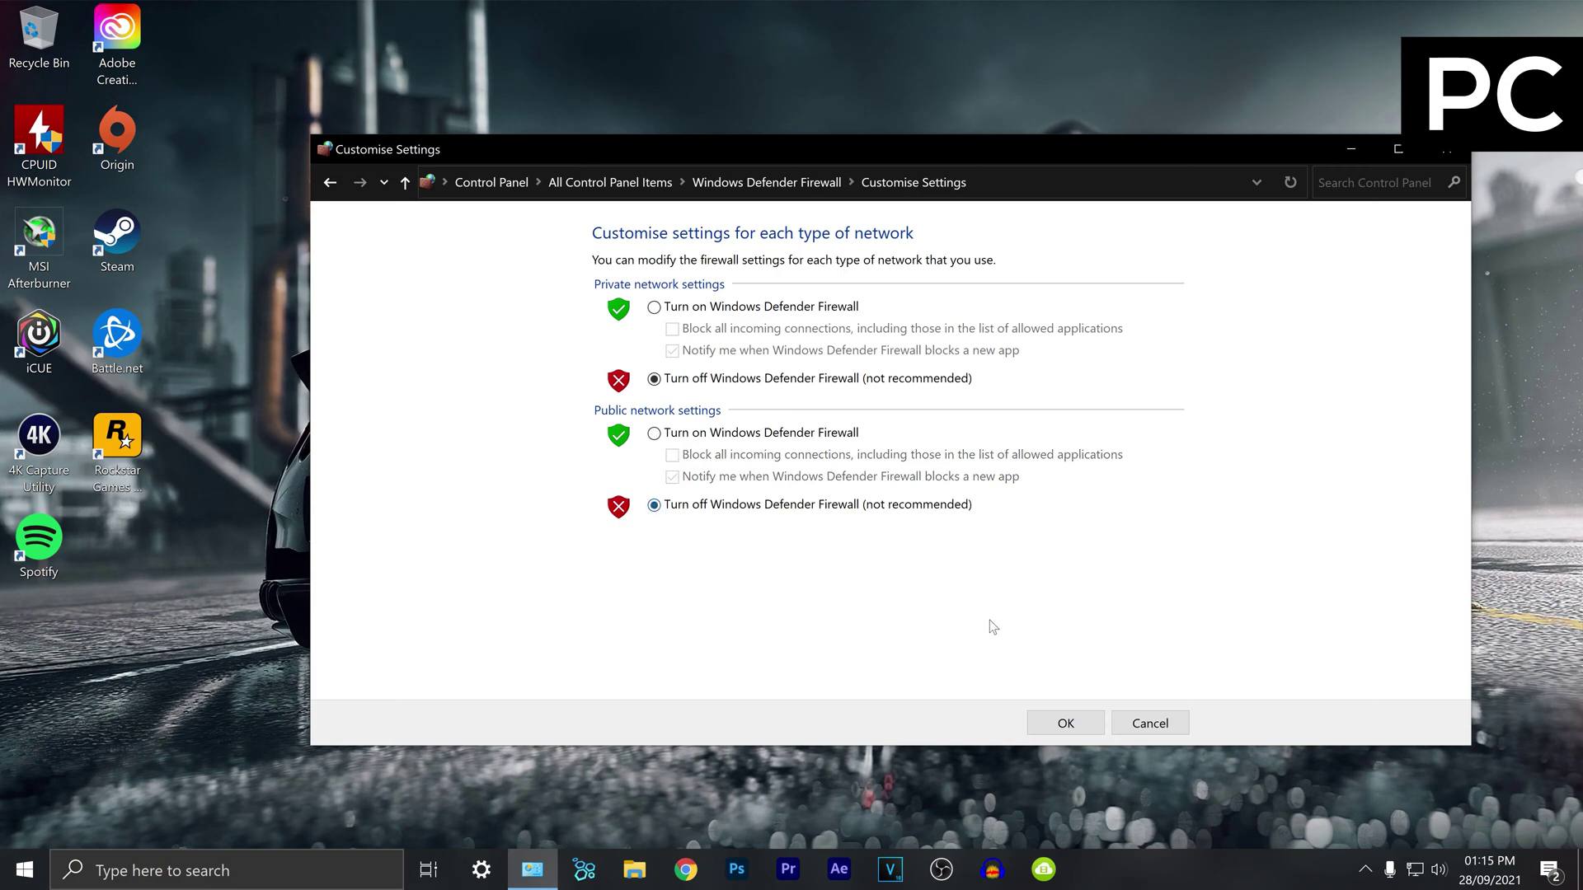
{"action": "left_click", "coordinate": [1063, 722]}
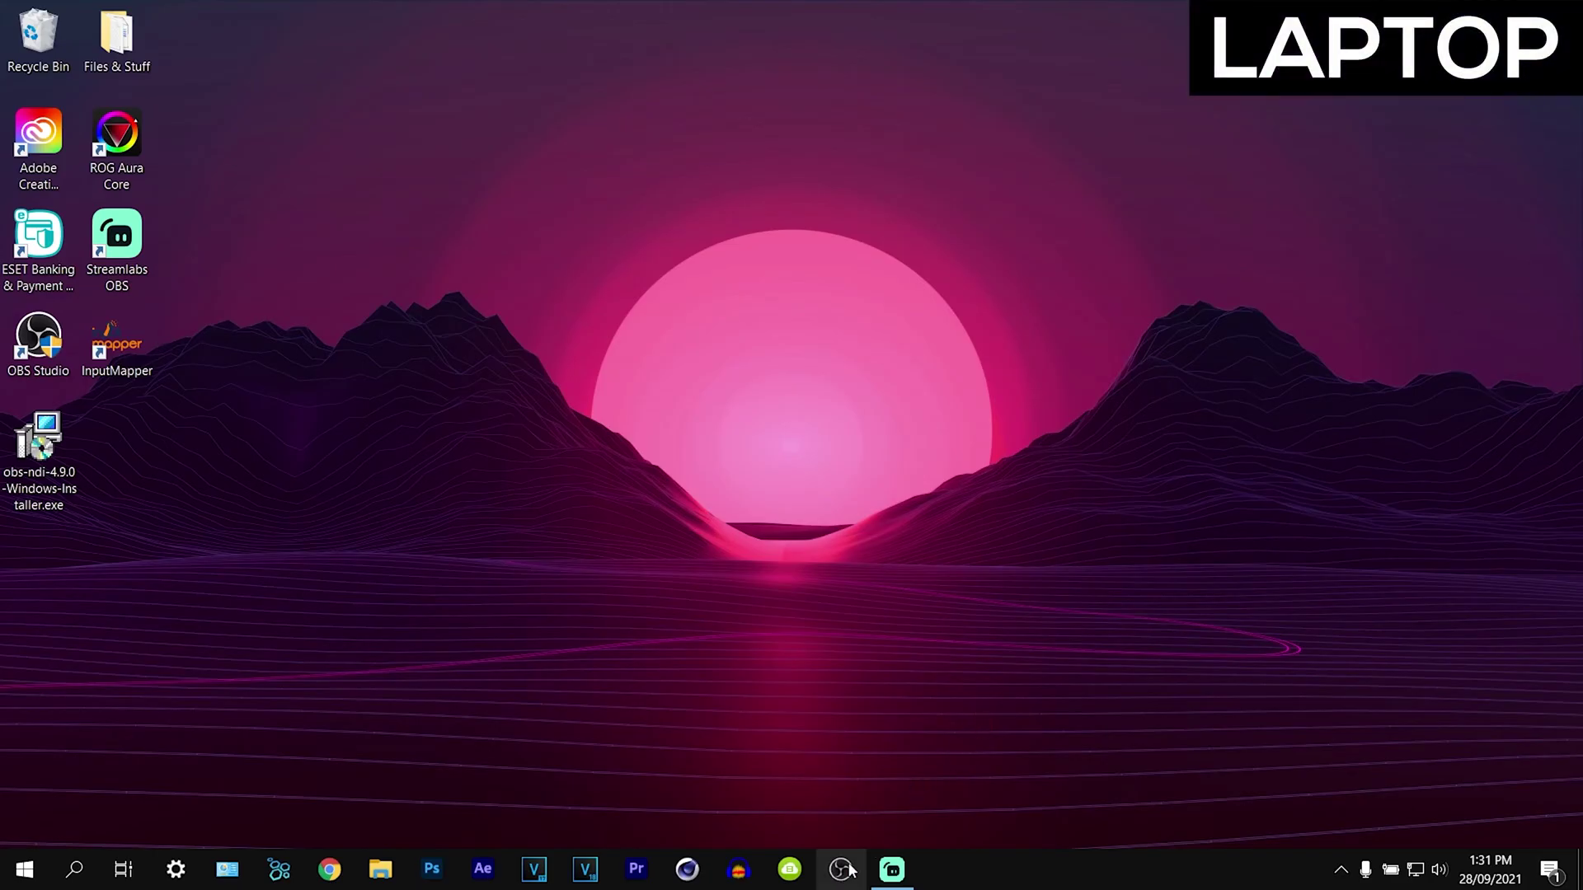
Step: Bring up OBS on the laptop and close its NDI Output settings with Main and Preview outputs unchecked
{"action": "left_click", "coordinate": [842, 870]}
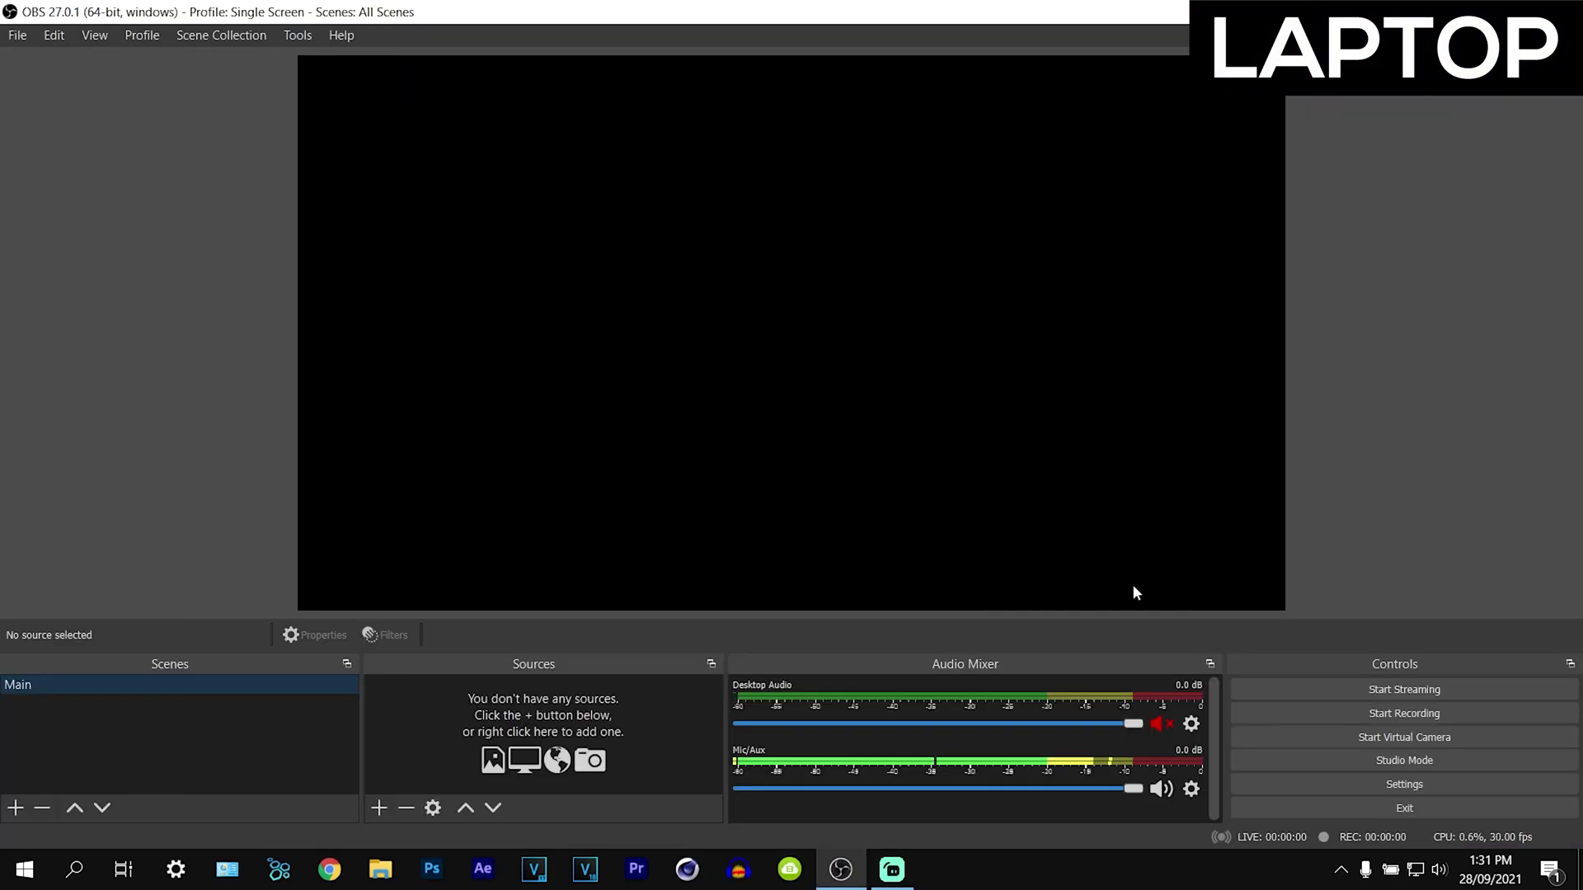
{"action": "left_click", "coordinate": [302, 39]}
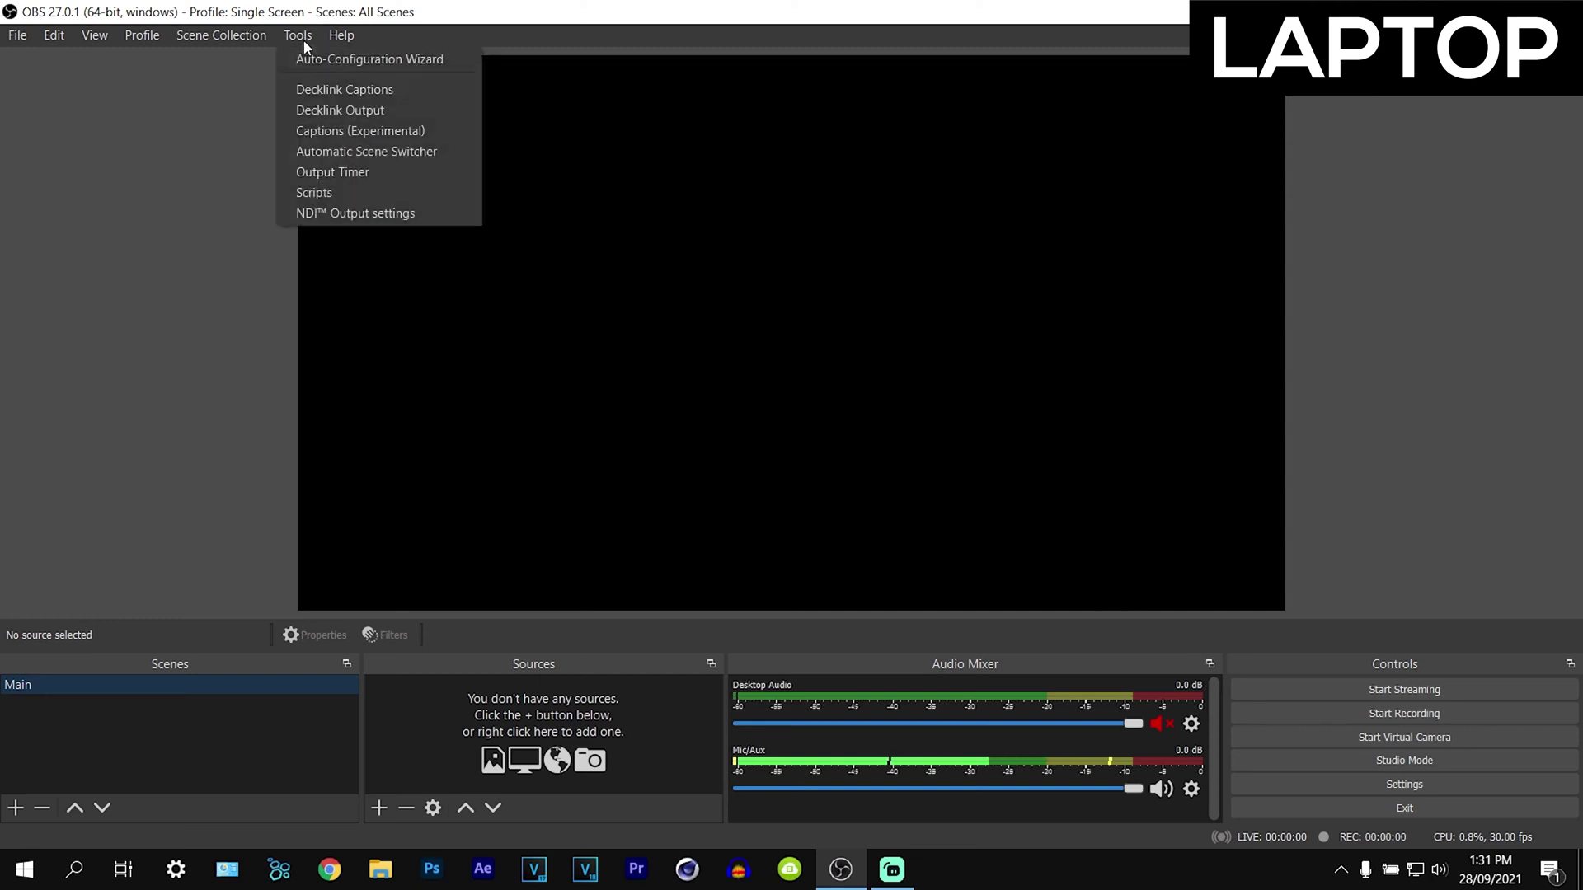
{"action": "left_click", "coordinate": [354, 215]}
{"action": "left_click_drag", "start_coordinate": [688, 330], "coordinate": [755, 326]}
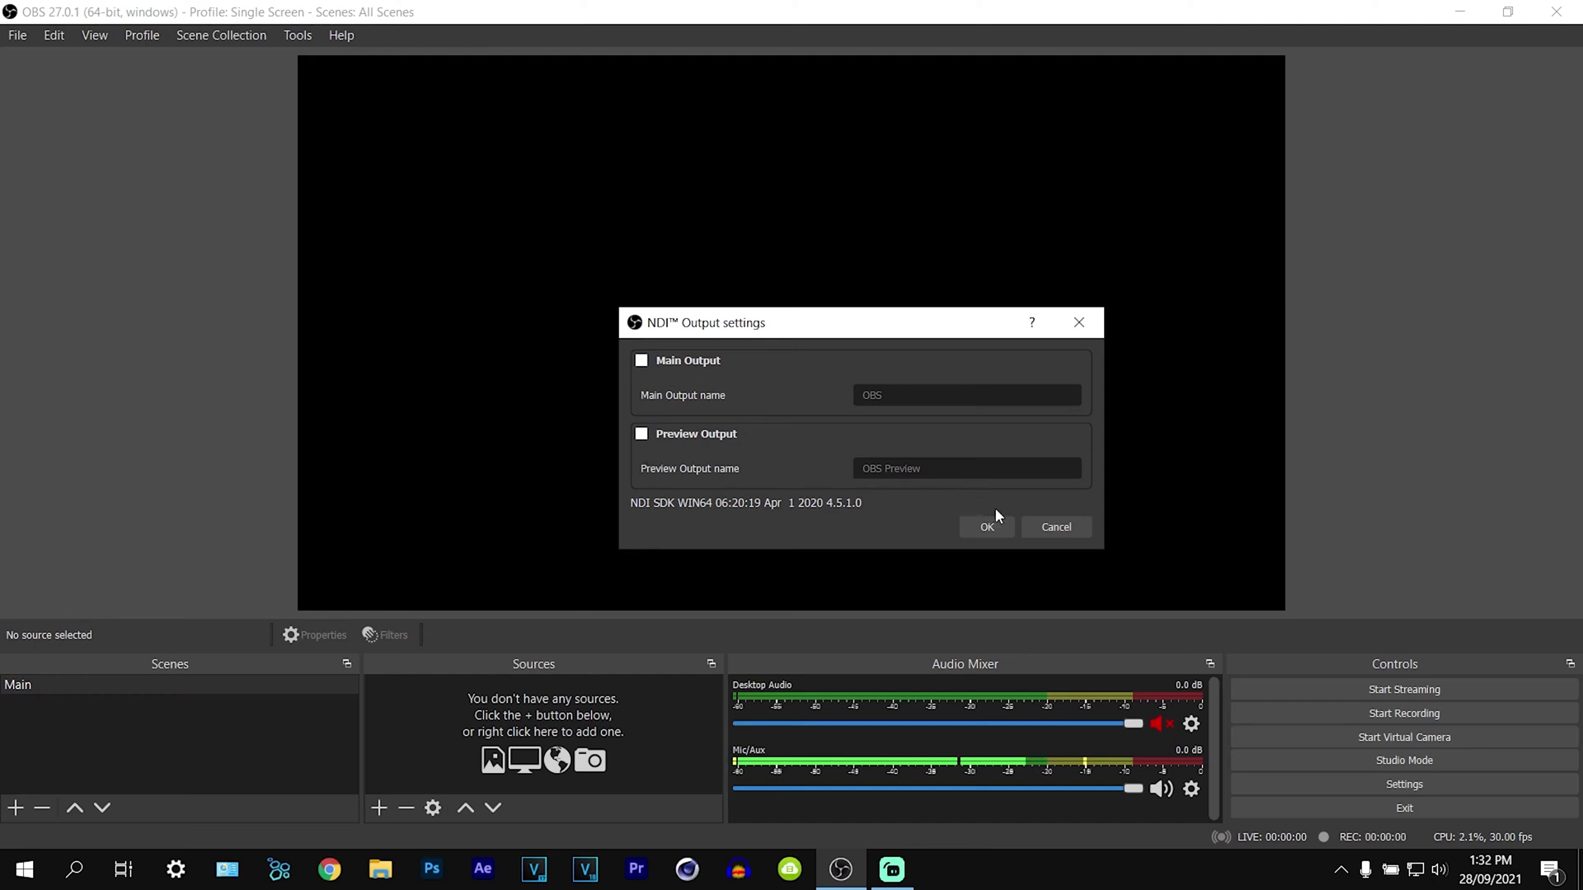
{"action": "left_click", "coordinate": [989, 532]}
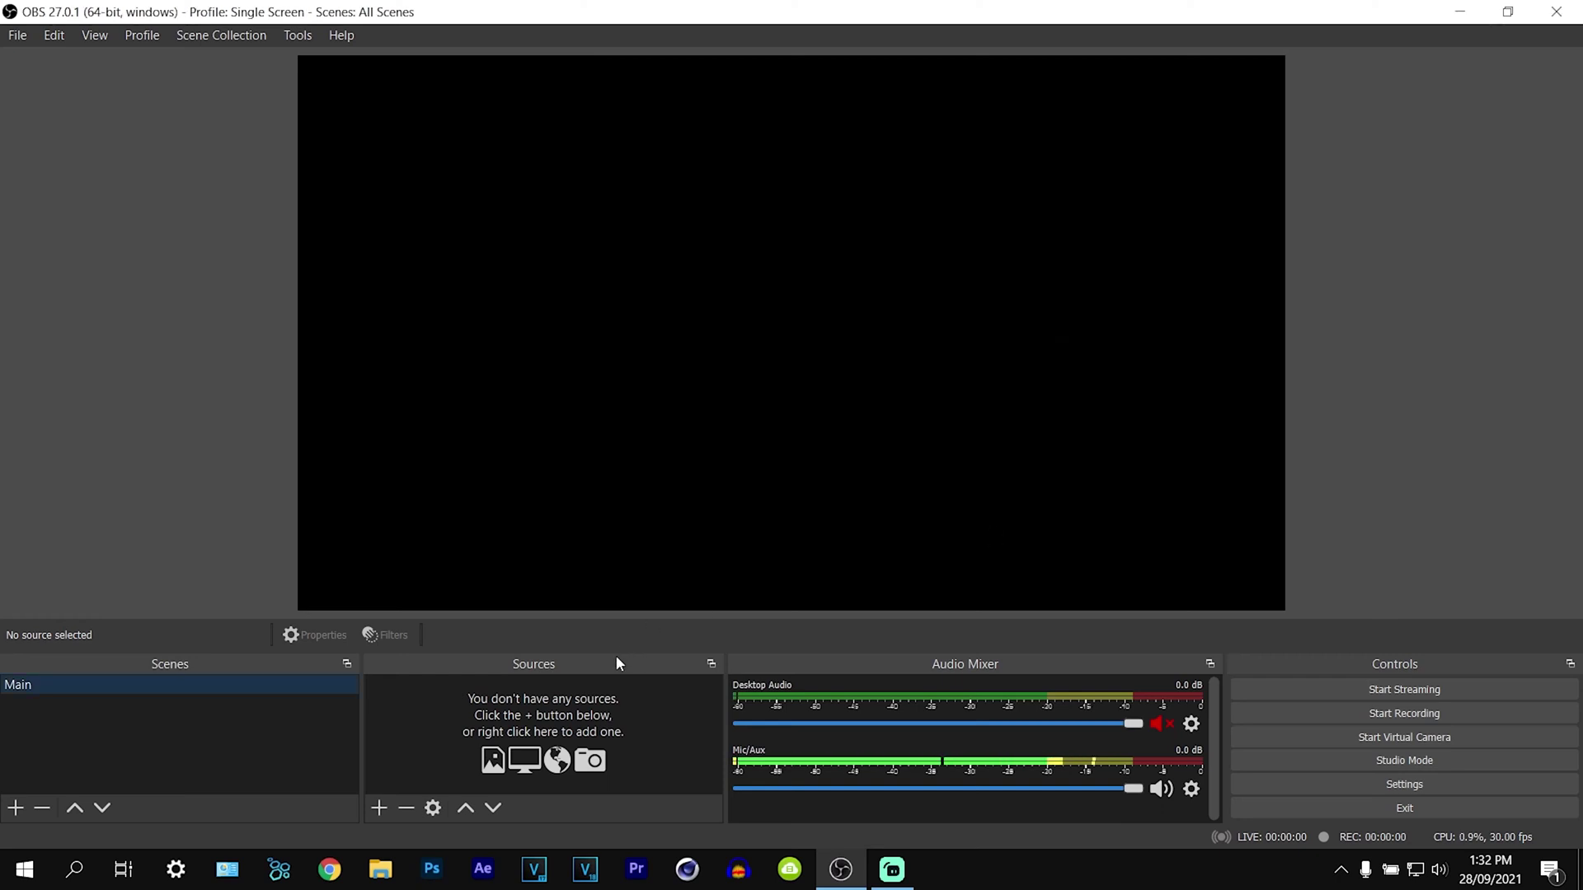
Step: Add an NDI Source named 'PC Atlas' to the Main scene's Sources
{"action": "right_click", "coordinate": [515, 702]}
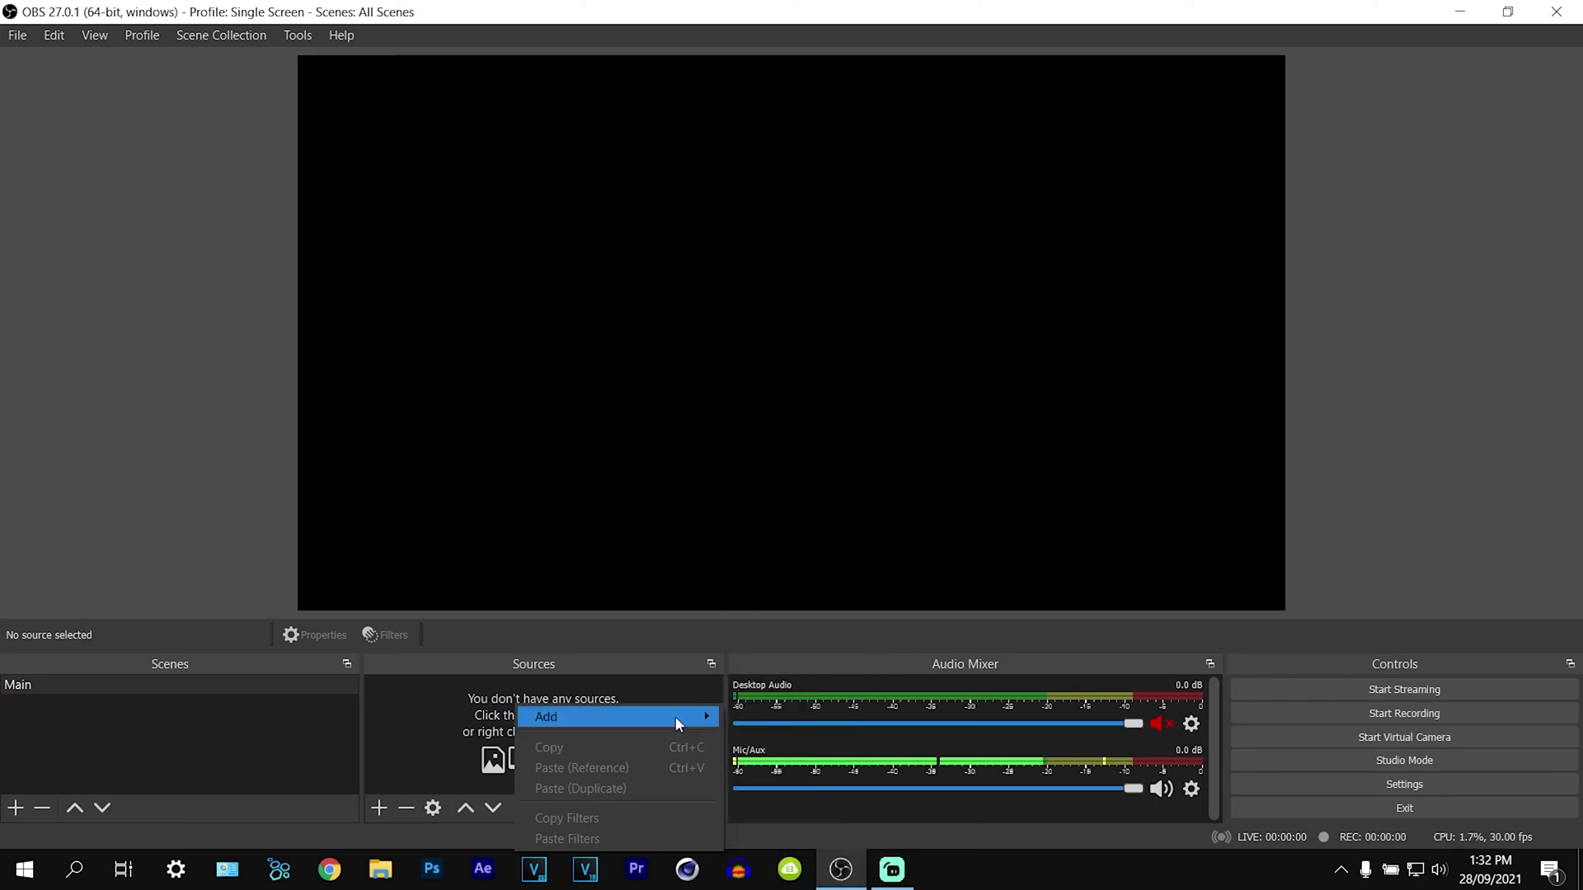
{"action": "mouse_move", "coordinate": [675, 716]}
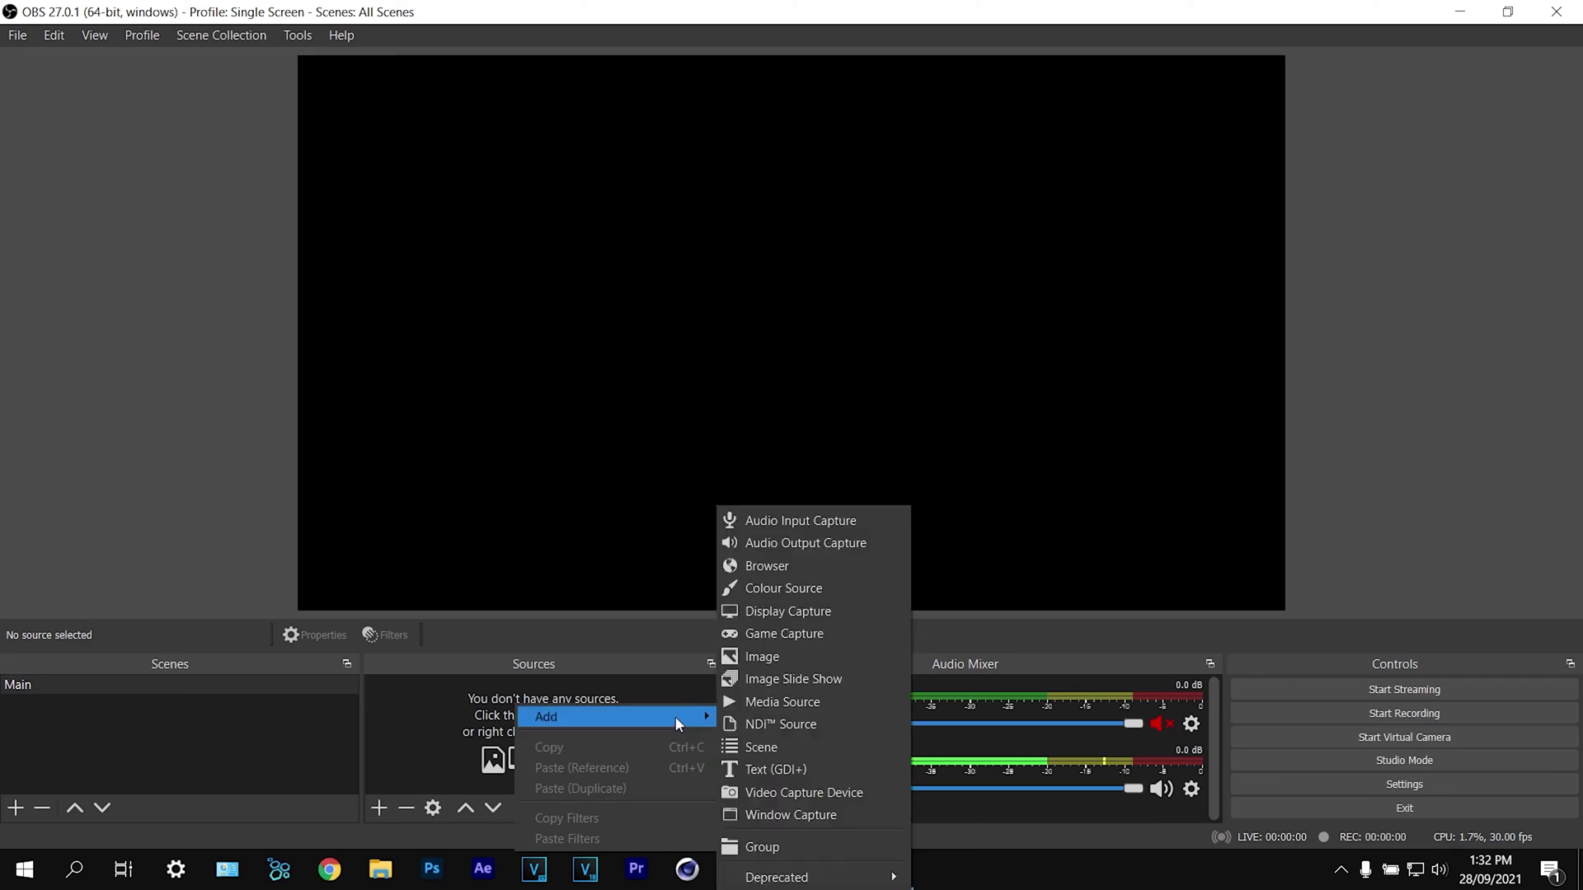
{"action": "left_click", "coordinate": [763, 724]}
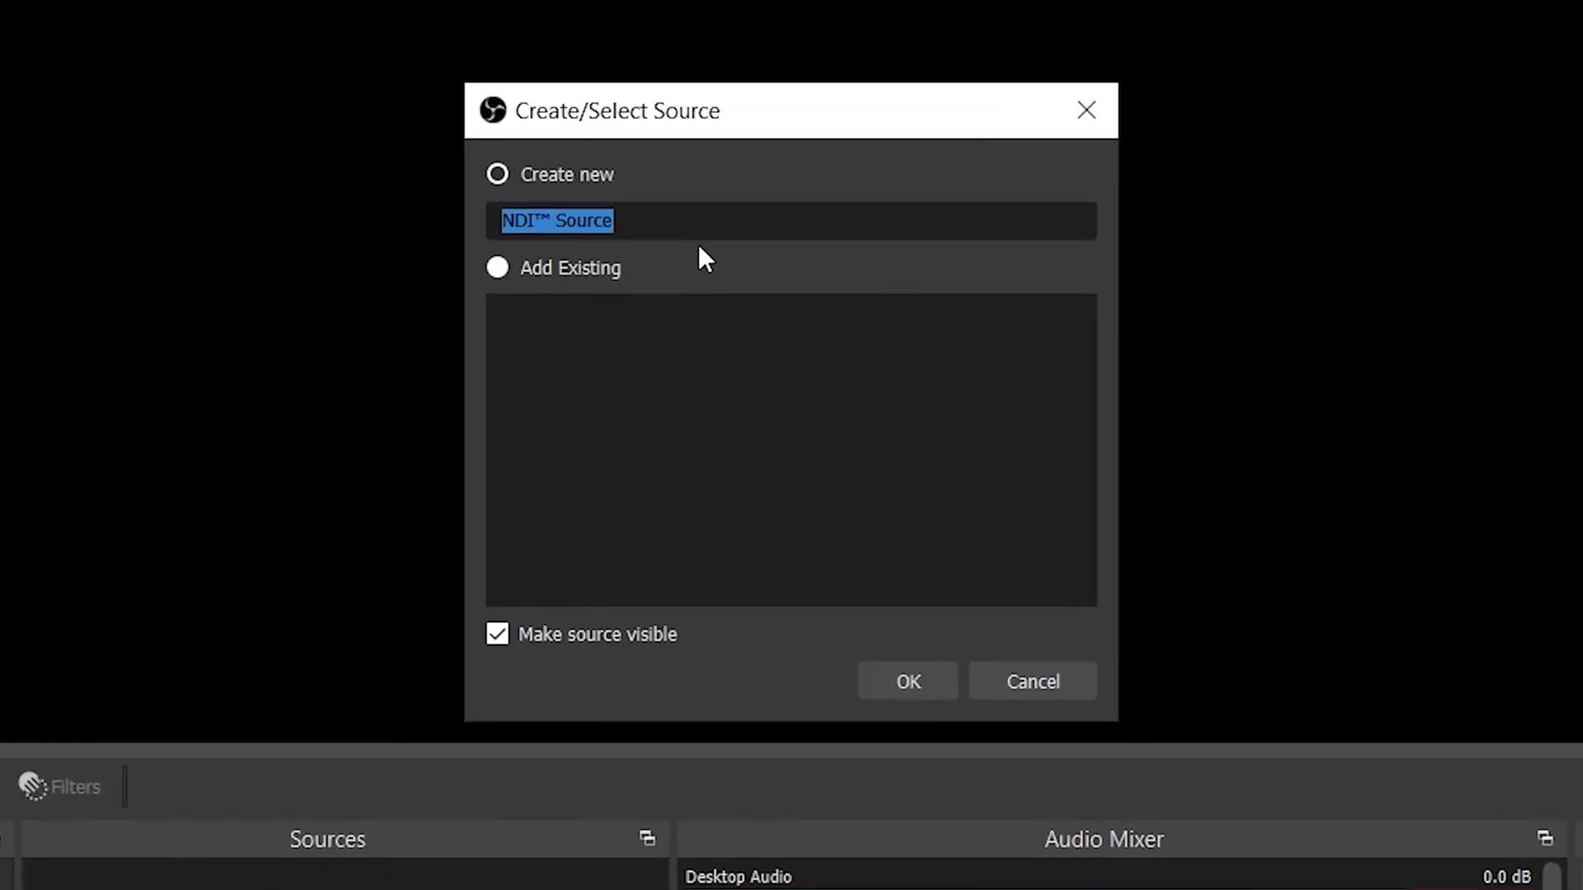
{"action": "type", "text": "PC Atl"}
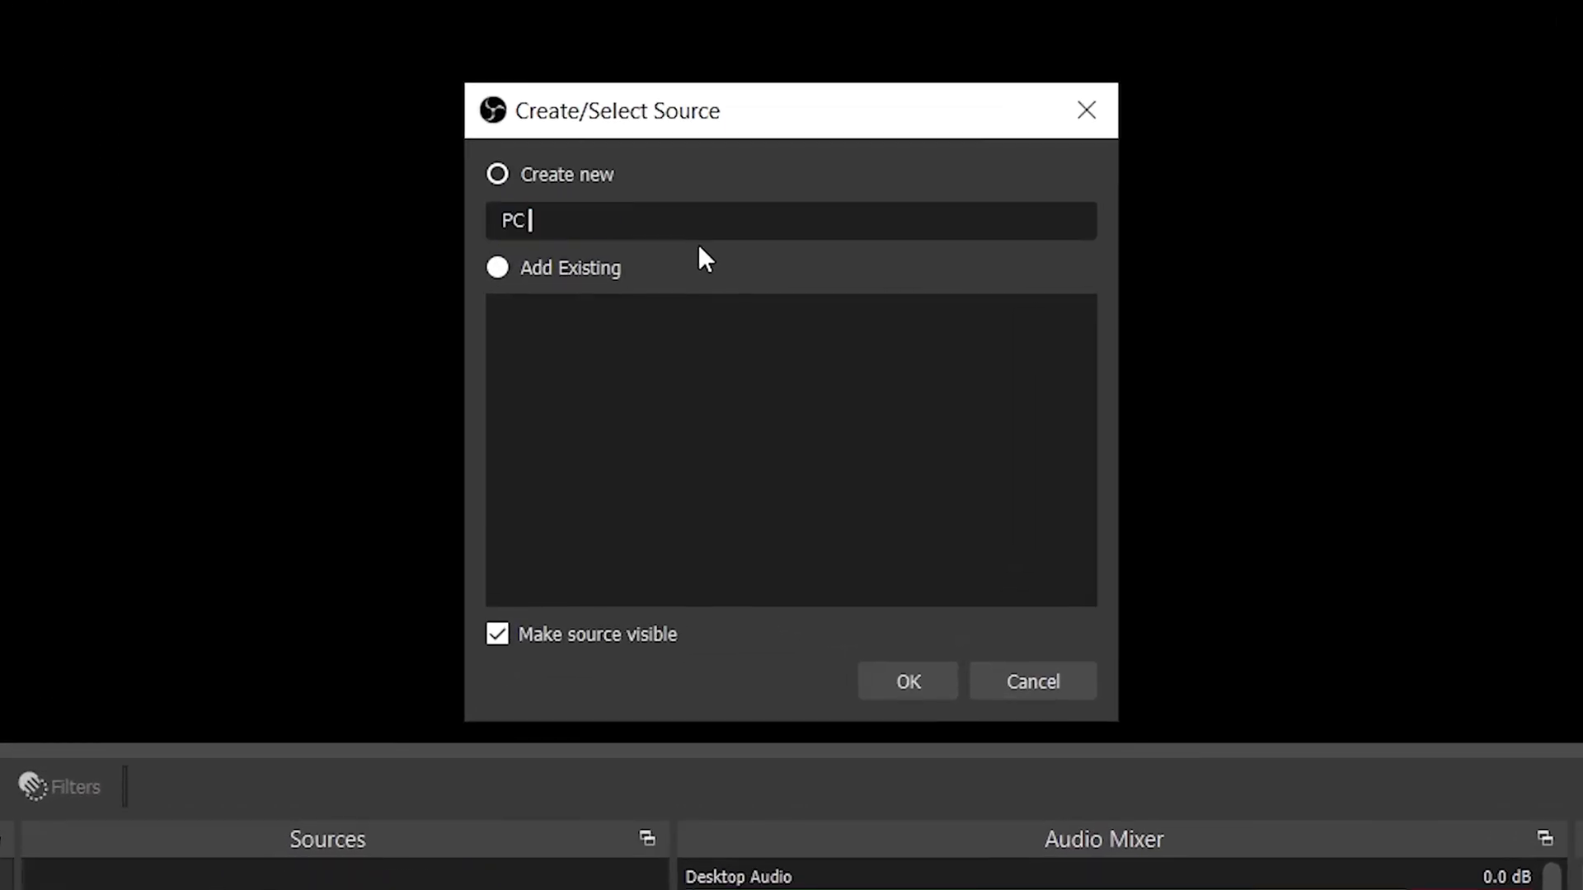
{"action": "type", "text": "as"}
{"action": "left_click", "coordinate": [899, 693]}
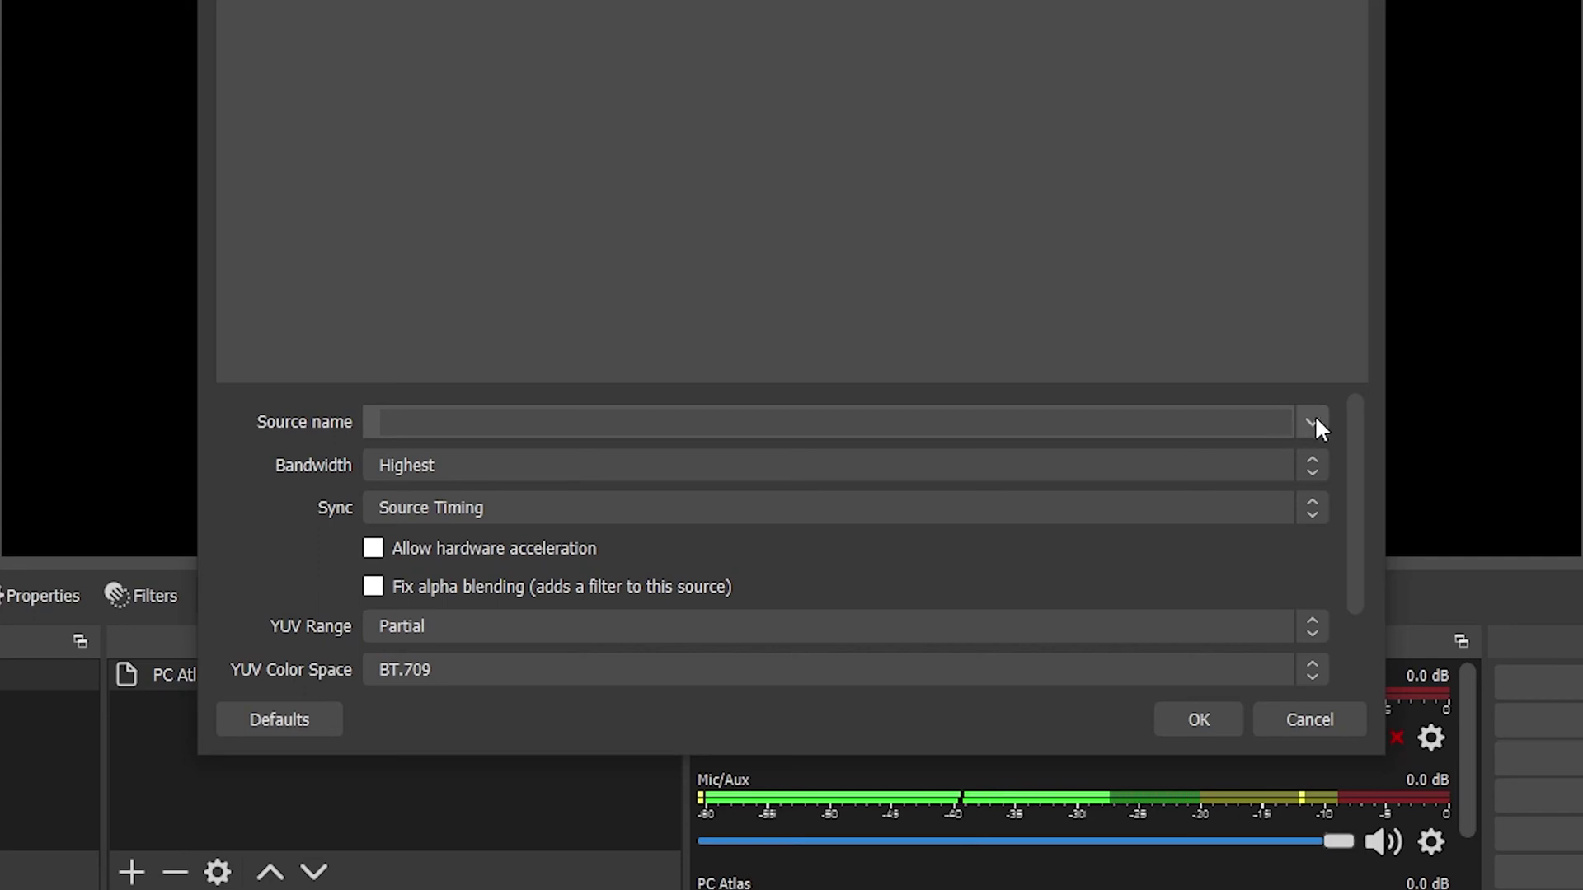
Step: Set PC Atlas to DESKTOP-3JMT91N (OBS-Atlas-PC), Highest bandwidth, Network sync and Partial YUV range
{"action": "left_click", "coordinate": [1314, 422]}
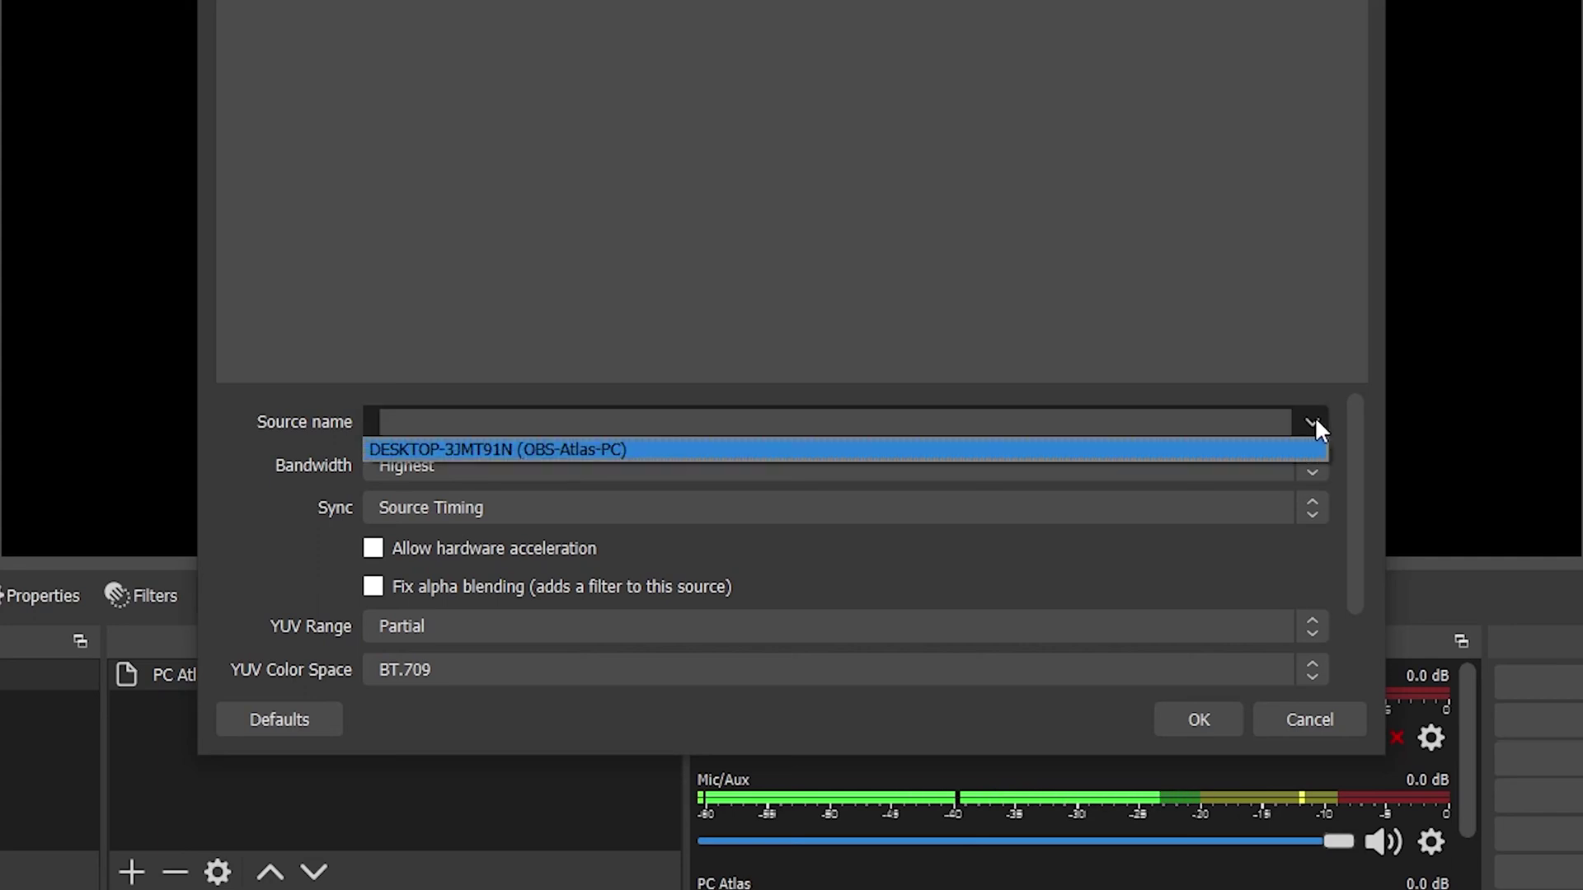
{"action": "left_click", "coordinate": [528, 452]}
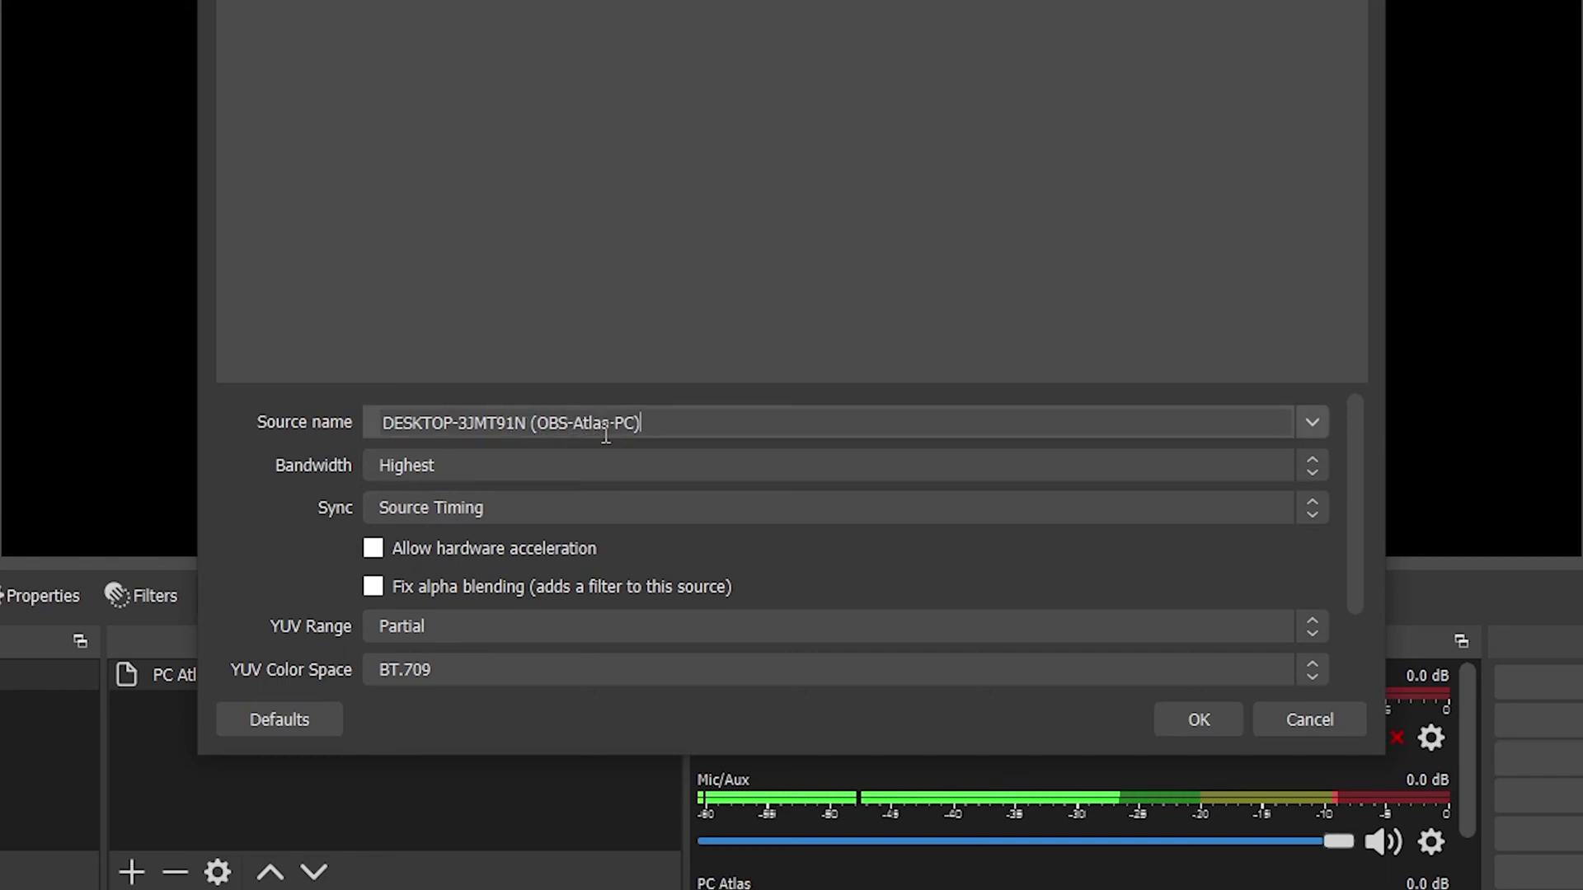
{"action": "mouse_move", "coordinate": [1356, 458]}
{"action": "left_mouse_down"}
{"action": "mouse_move", "coordinate": [1358, 482]}
{"action": "mouse_move", "coordinate": [1369, 462]}
{"action": "left_mouse_up"}
{"action": "left_click", "coordinate": [709, 448]}
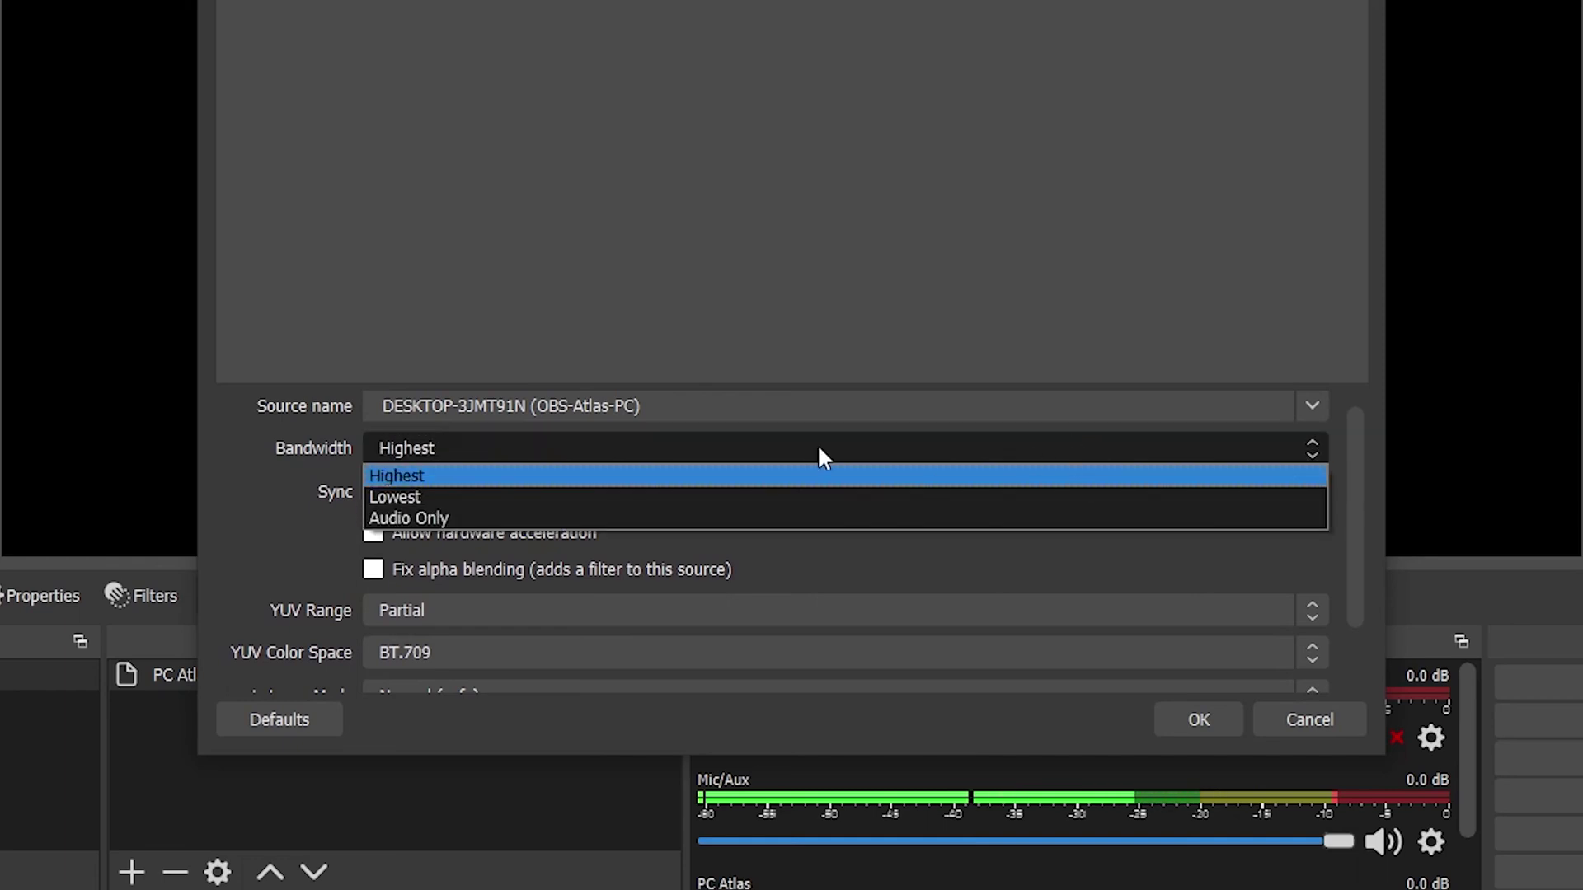
{"action": "left_click", "coordinate": [417, 471]}
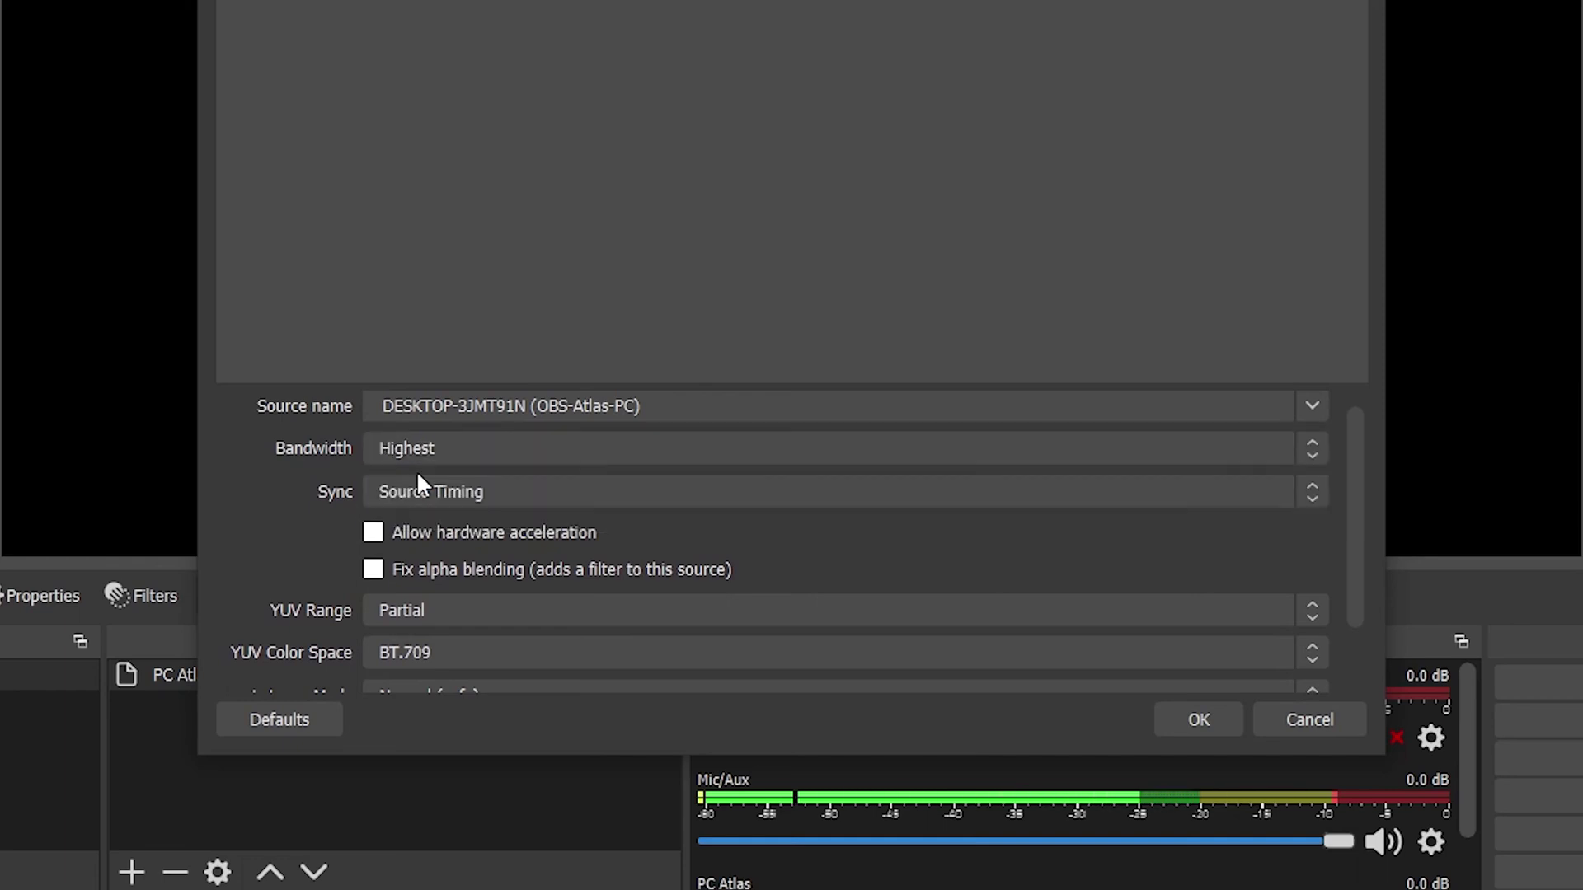
{"action": "left_click", "coordinate": [475, 493]}
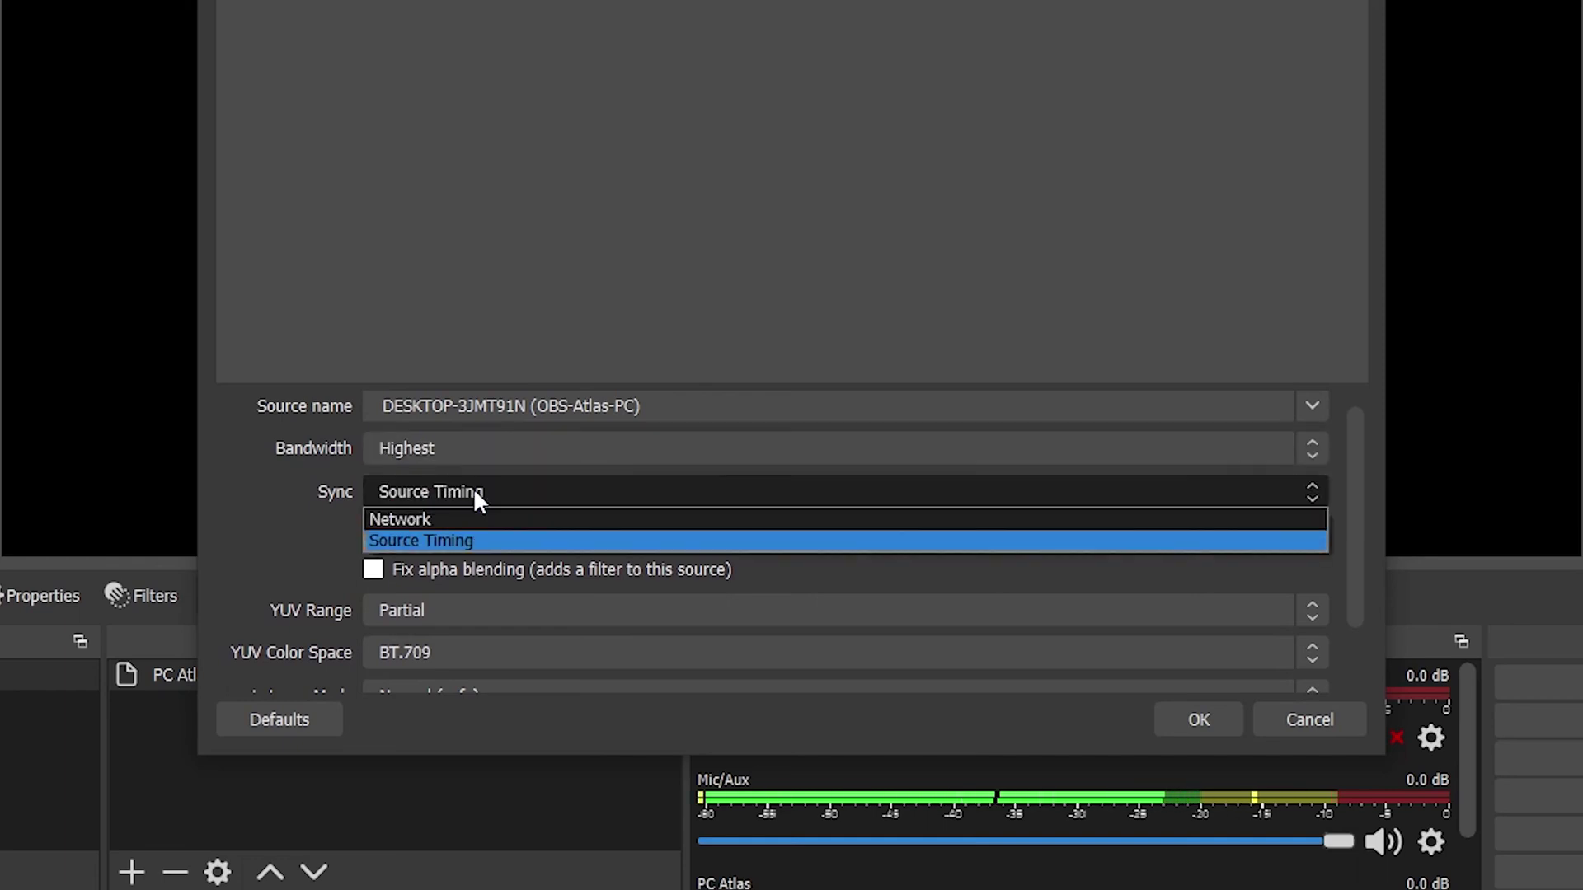
{"action": "left_click", "coordinate": [420, 519]}
{"action": "scroll", "coordinate": [778, 560], "scroll_direction": "down", "scroll_amount": 2}
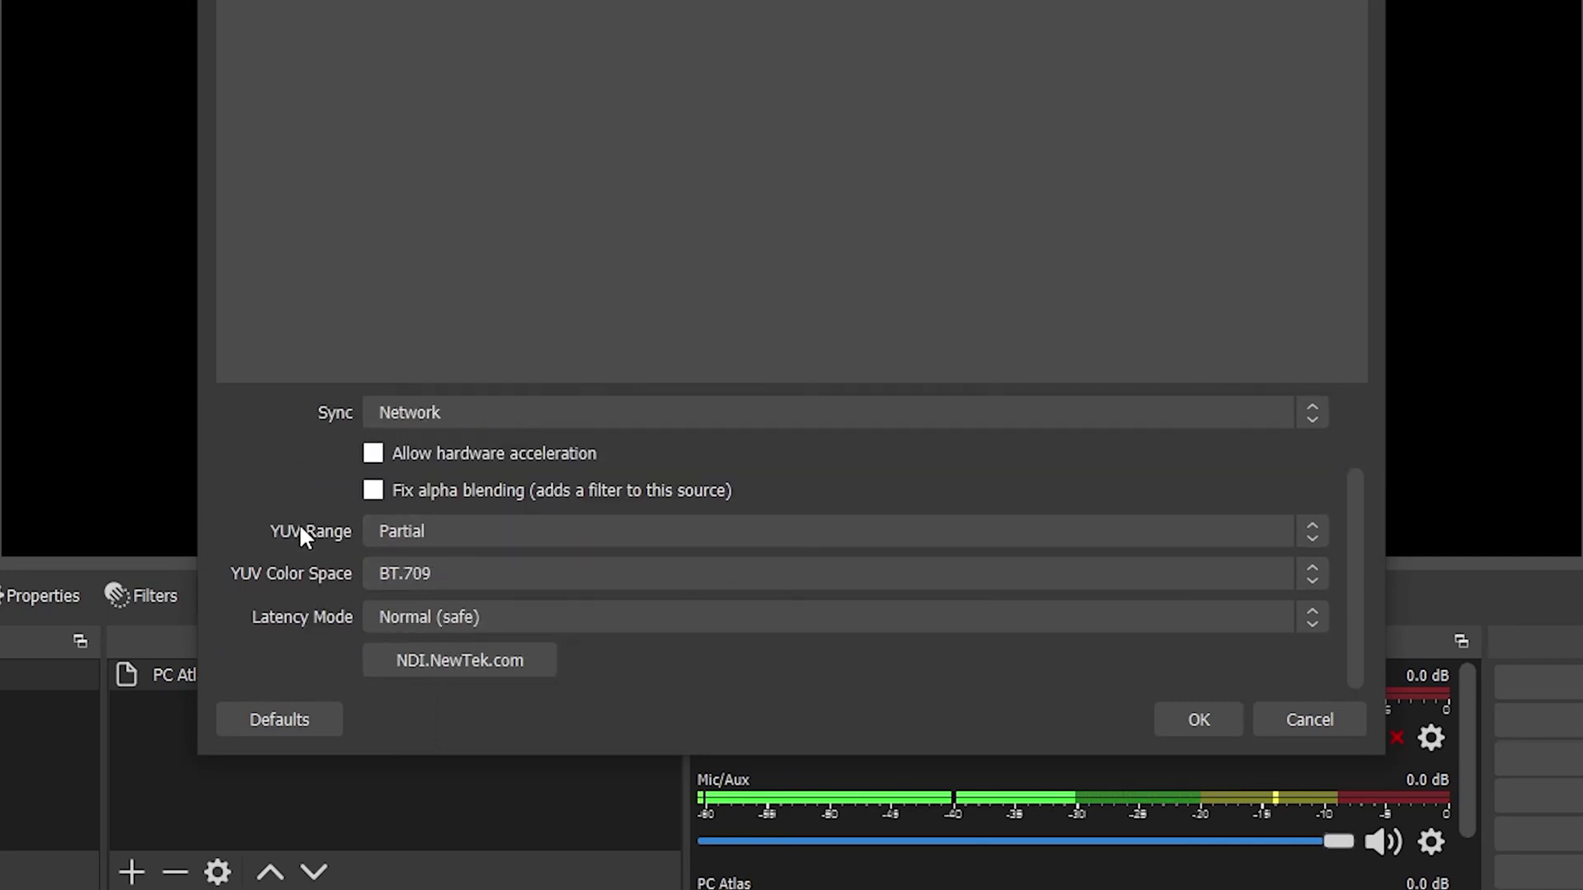
{"action": "left_click", "coordinate": [392, 532]}
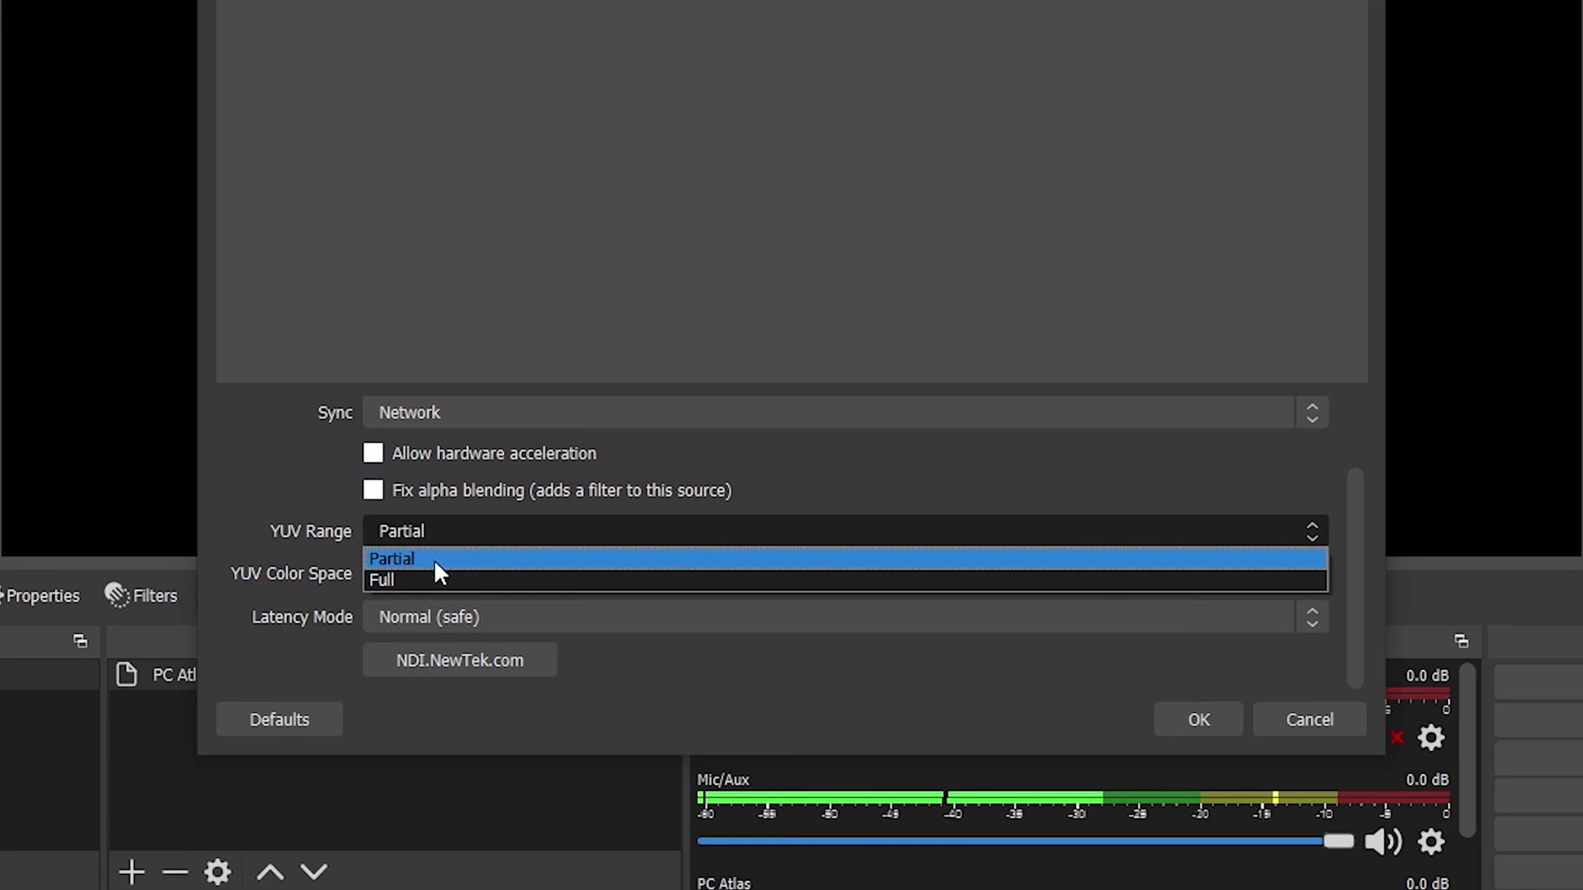
{"action": "left_click", "coordinate": [433, 559]}
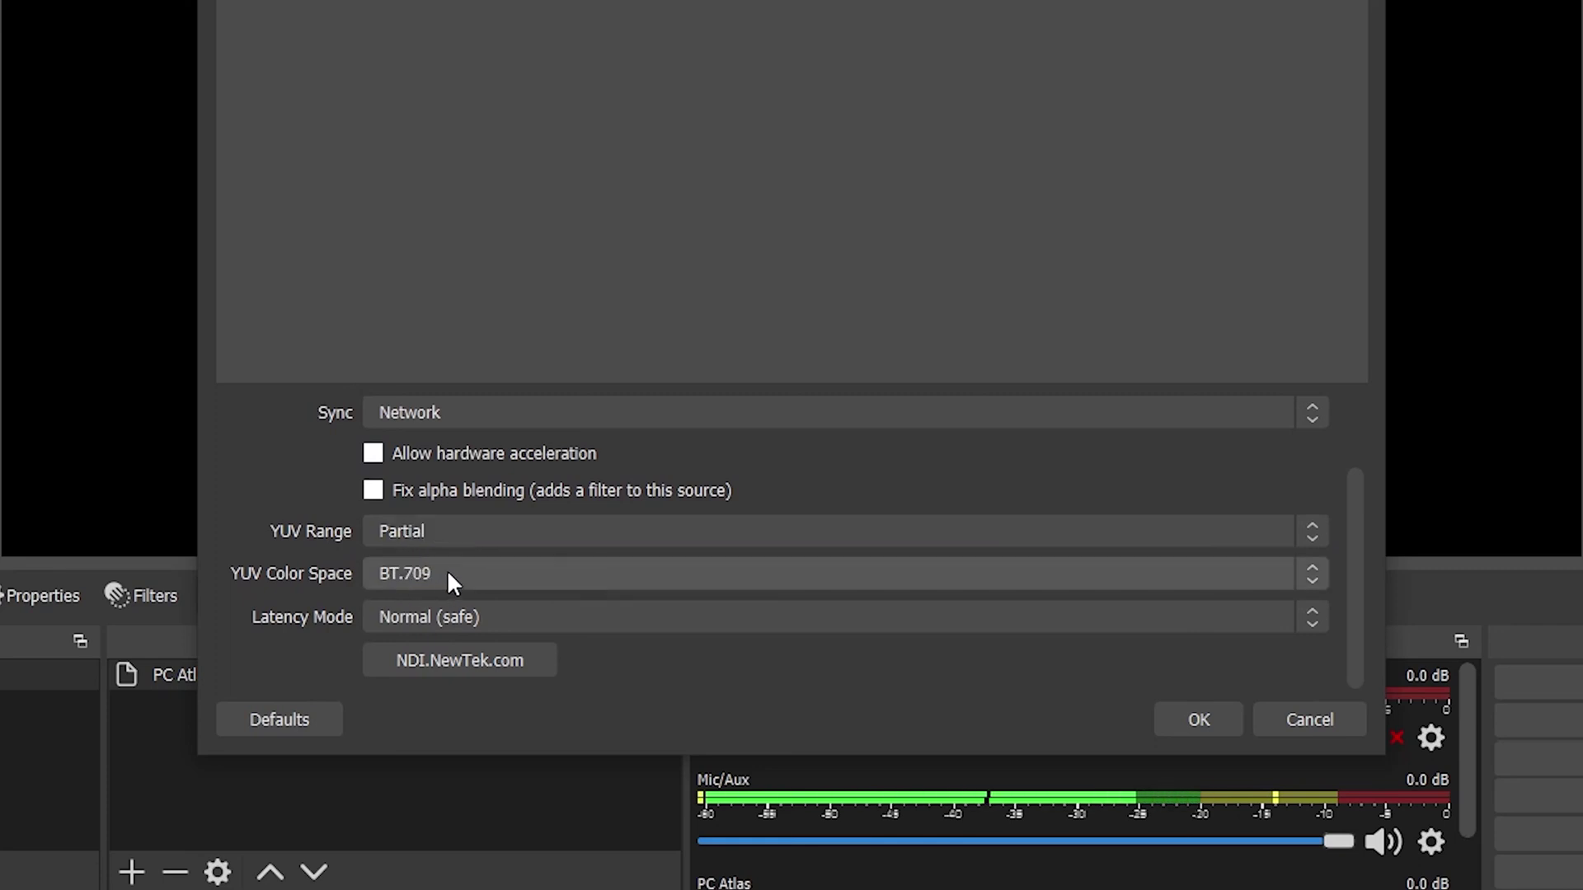
{"action": "left_click", "coordinate": [537, 616]}
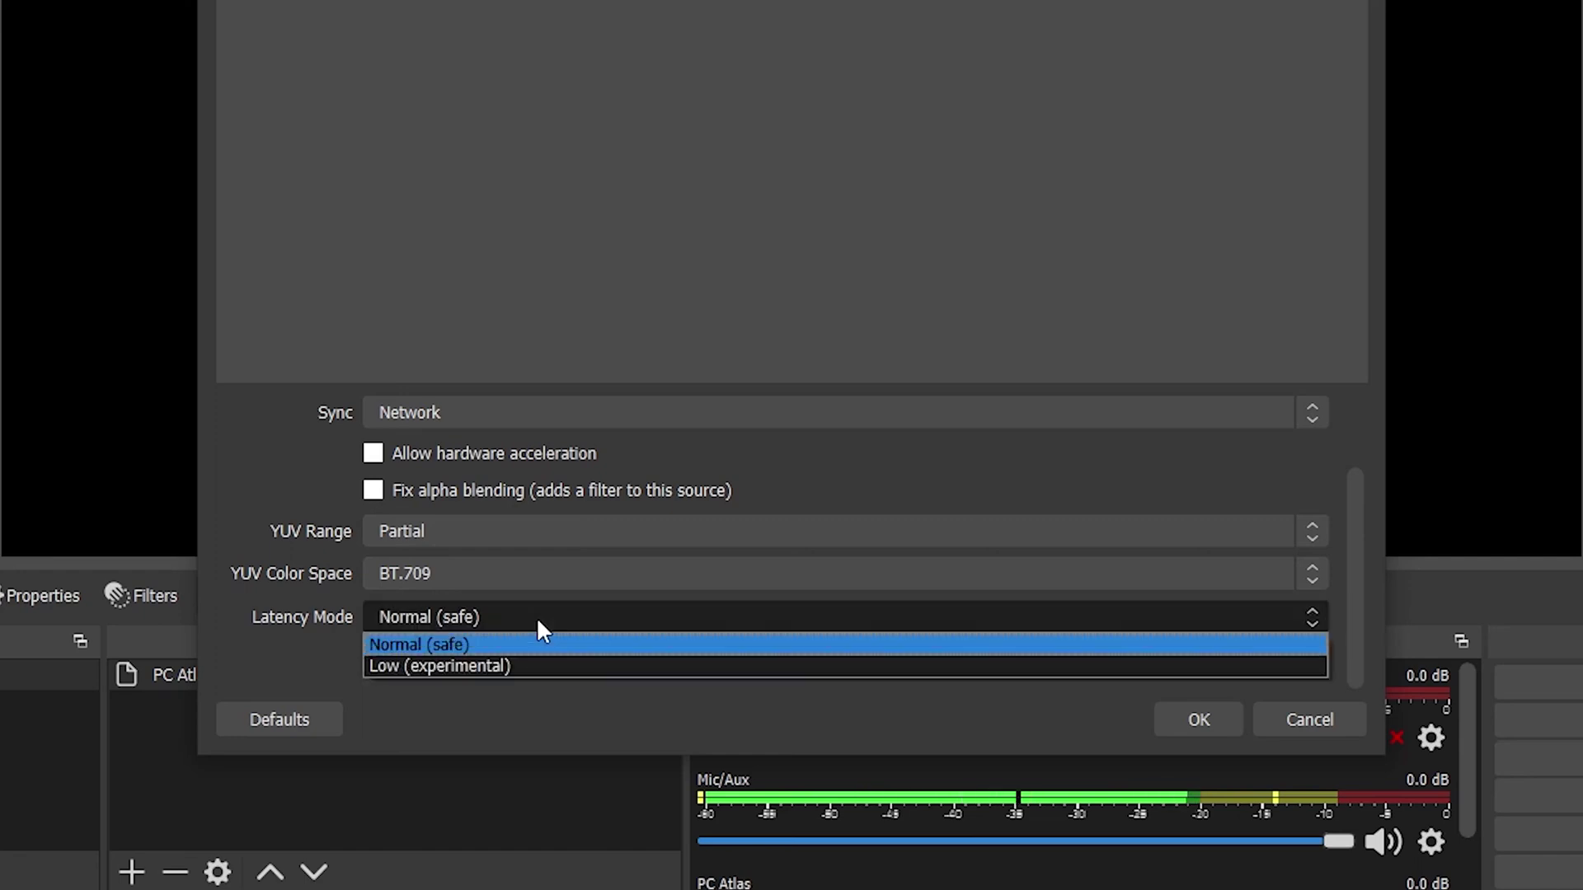
Step: Confirm the 'PC Atlas' NDI source properties so the main PC's desktop feeds into the preview
{"action": "left_click", "coordinate": [463, 666]}
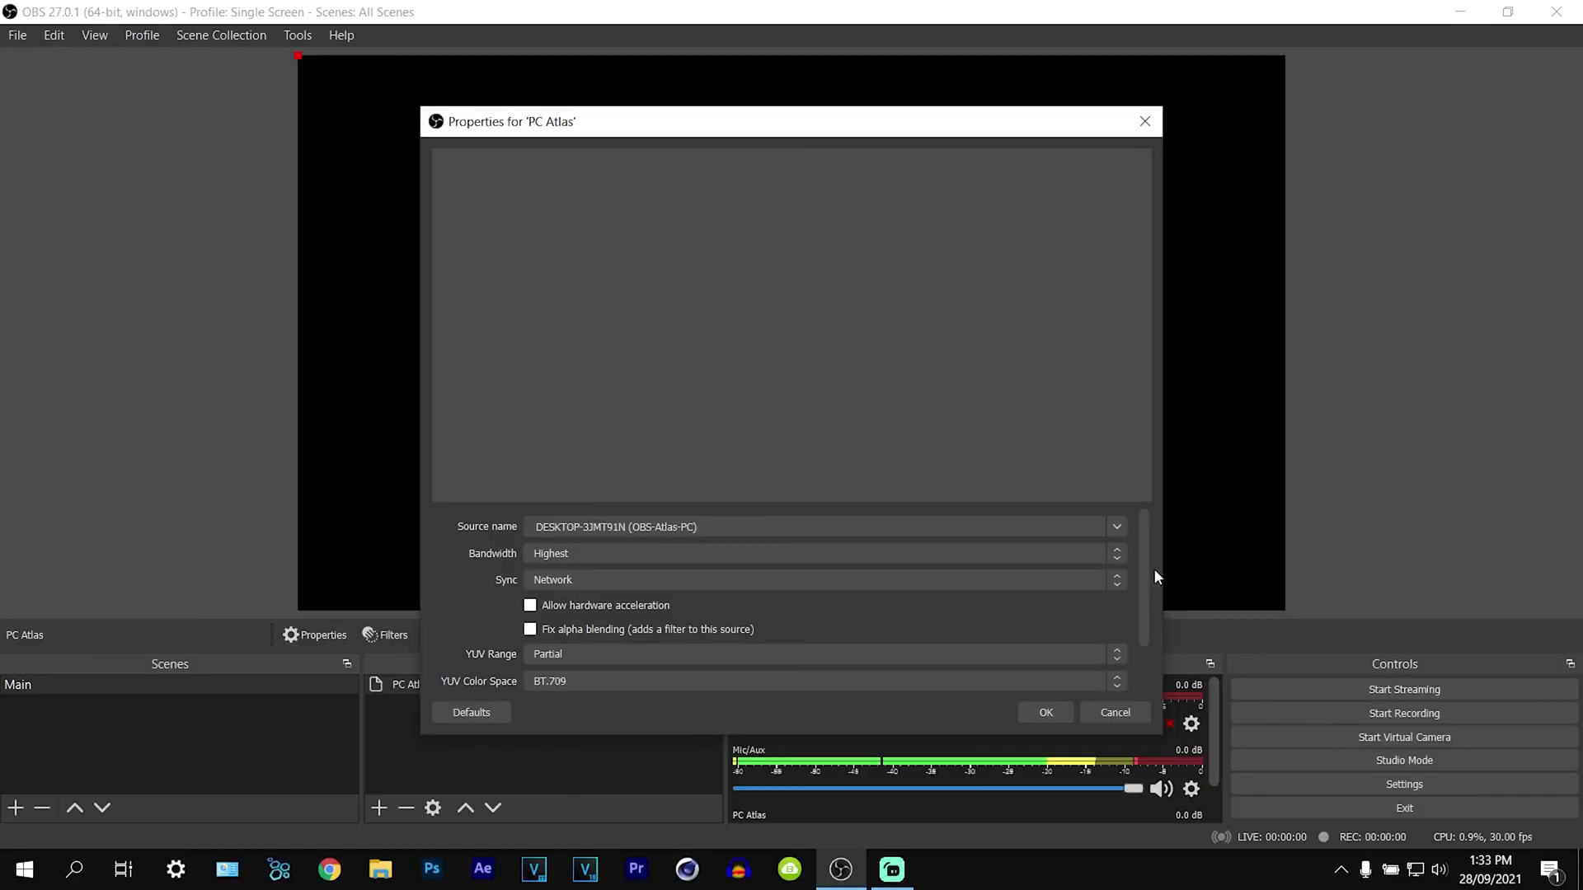
{"action": "left_click", "coordinate": [1042, 713]}
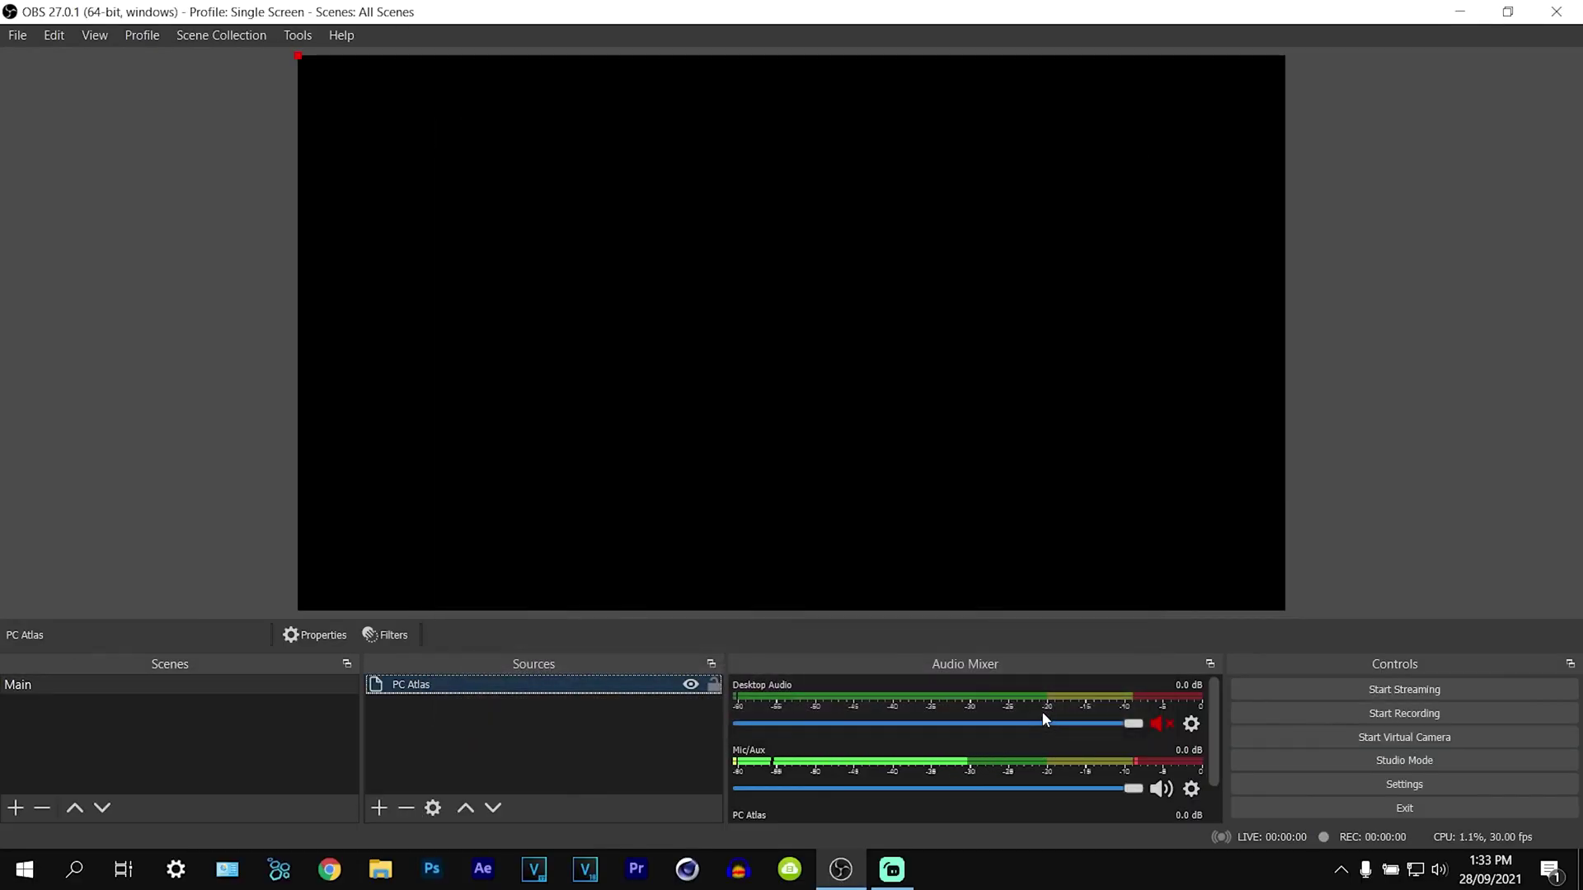